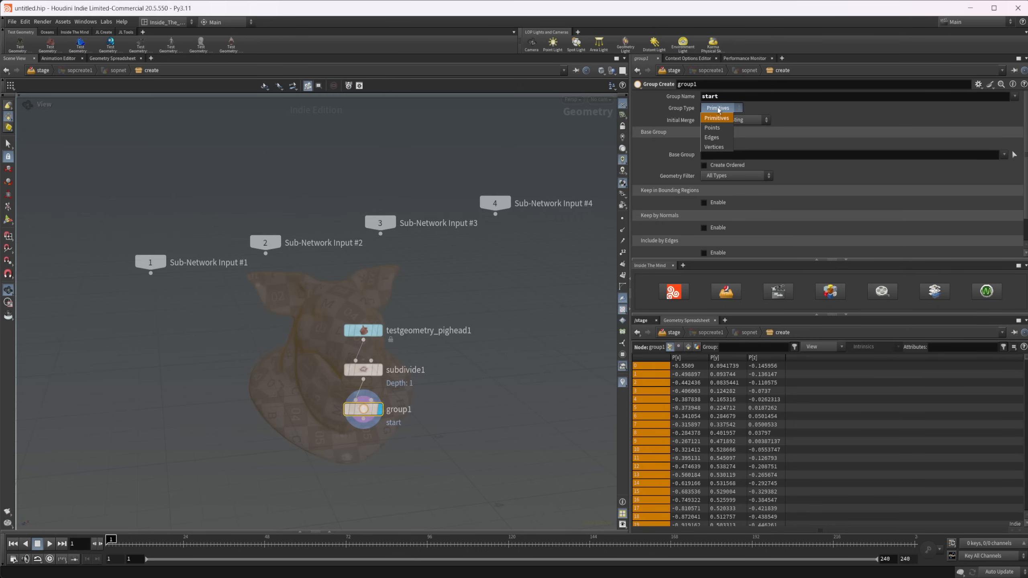
Set the start group's type to Edges, enable Keep by Random Chance and disable the Base Group option
left_click(709, 120)
scroll(675, 193, "down", 2)
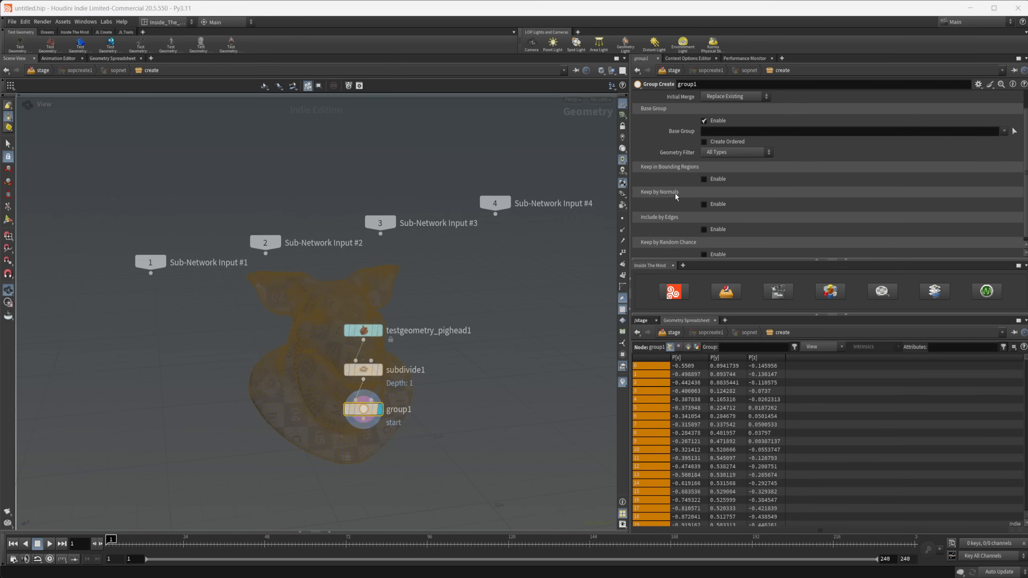
left_click(714, 250)
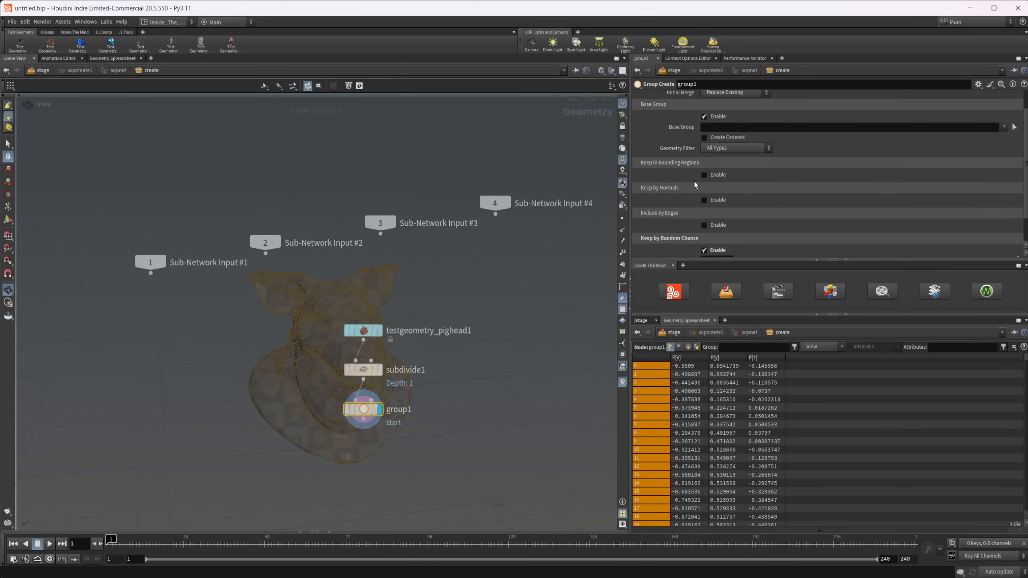
left_click(709, 117)
Set the start group's random-chance global seed to 0.251 and its percent to 0.1
left_click(807, 228)
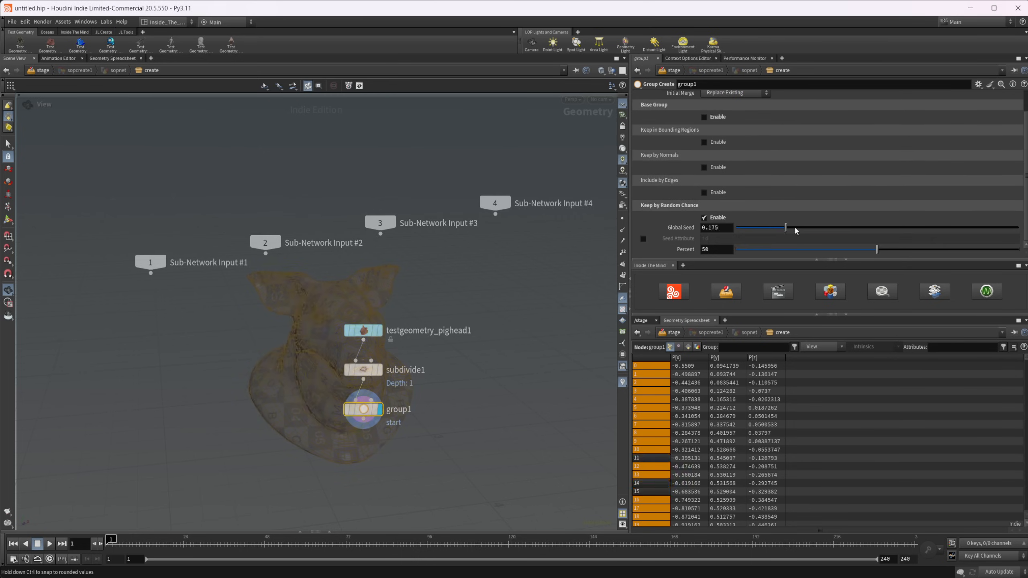
left_click(723, 249)
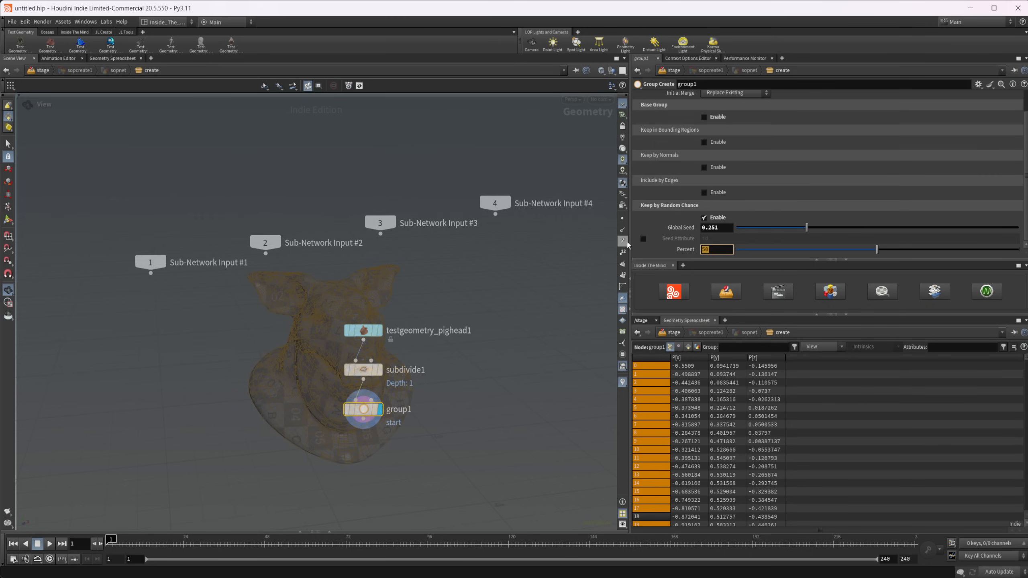
type(".01")
key("Return")
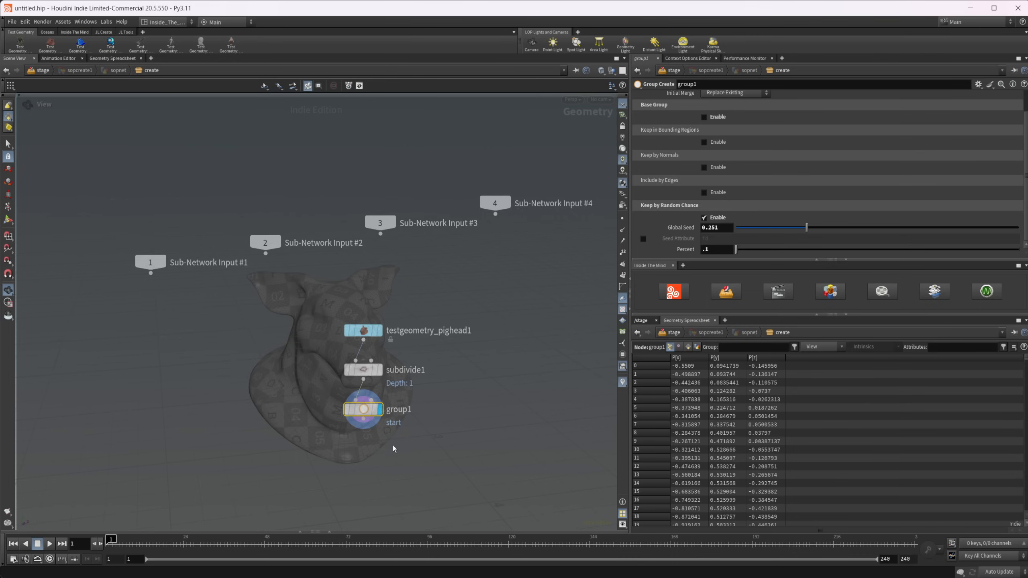
Duplicate the start group node and place the copy directly below it, wired in after the original
middle_click_drag(395, 450, 401, 421)
mouse_move(371, 384)
left_click_drag(370, 384, 370, 422, "alt")
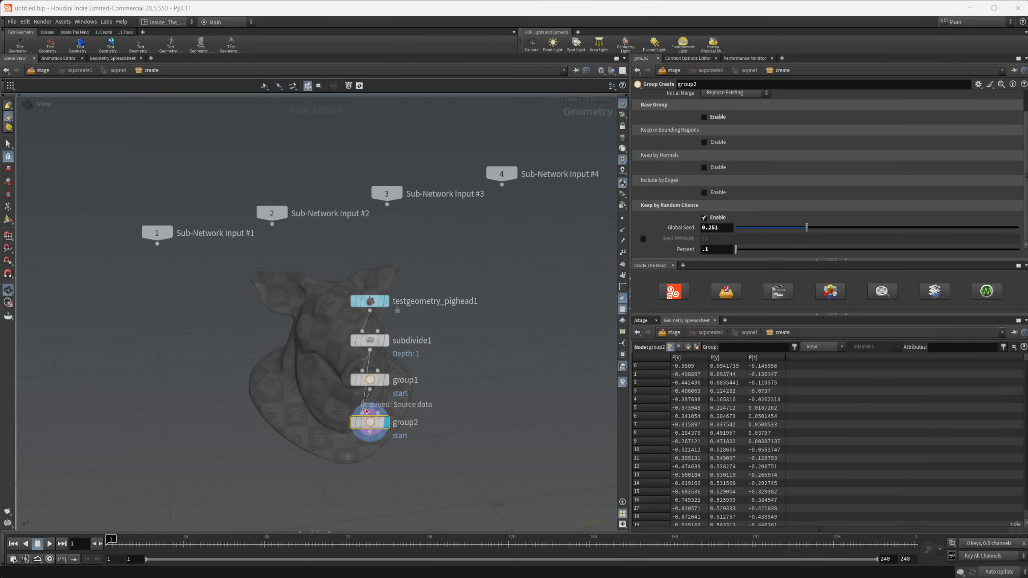
Name the duplicated node's group "end" and set its random-chance global seed to 0.551
scroll(715, 127, "up", 2)
left_click_drag(720, 97, 643, 98)
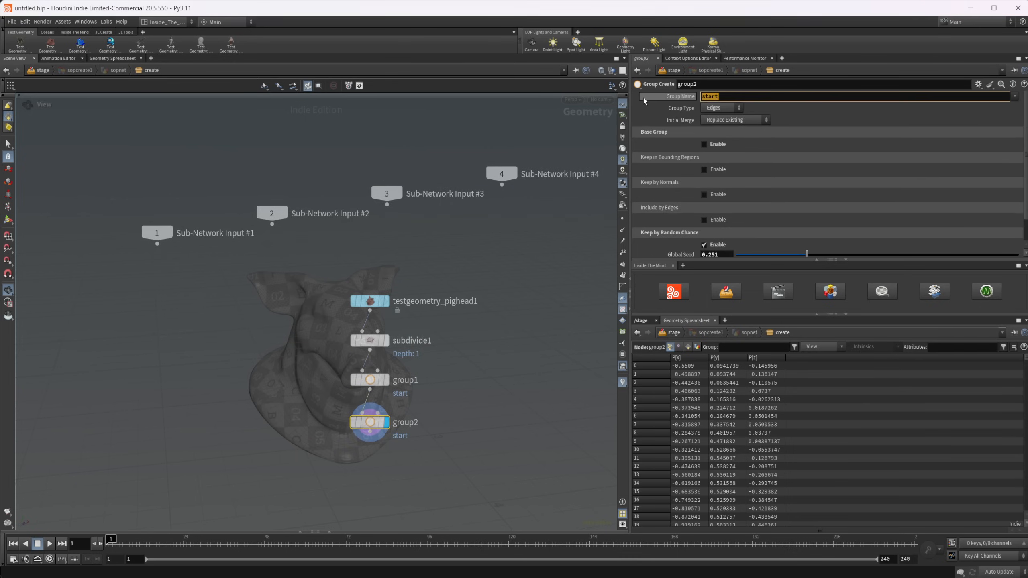
type("end")
key("Return")
scroll(655, 170, "down", 2)
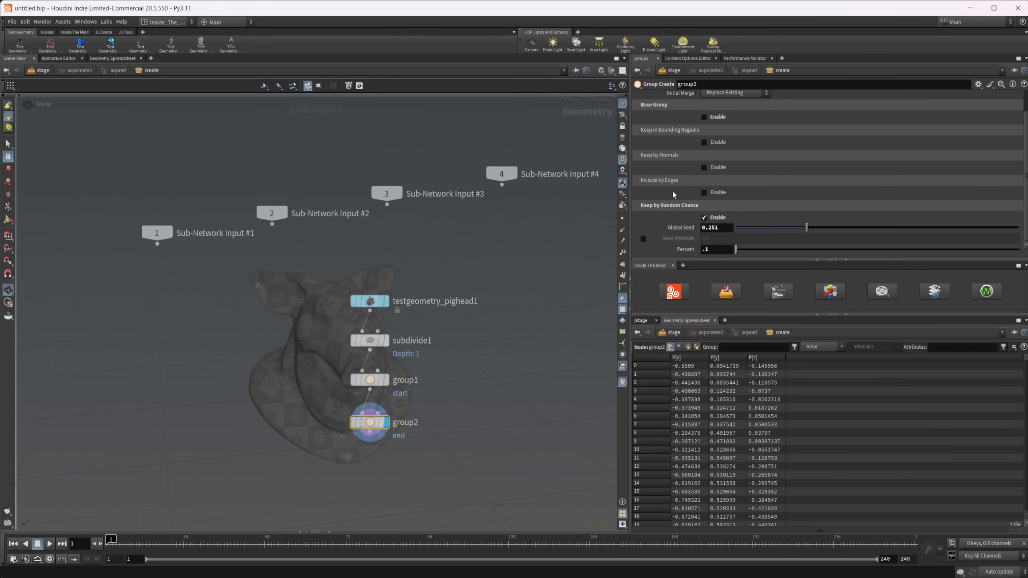
left_click_drag(814, 229, 892, 229)
Add a Group Find Path node after the end group node
middle_click_drag(362, 480, 350, 453)
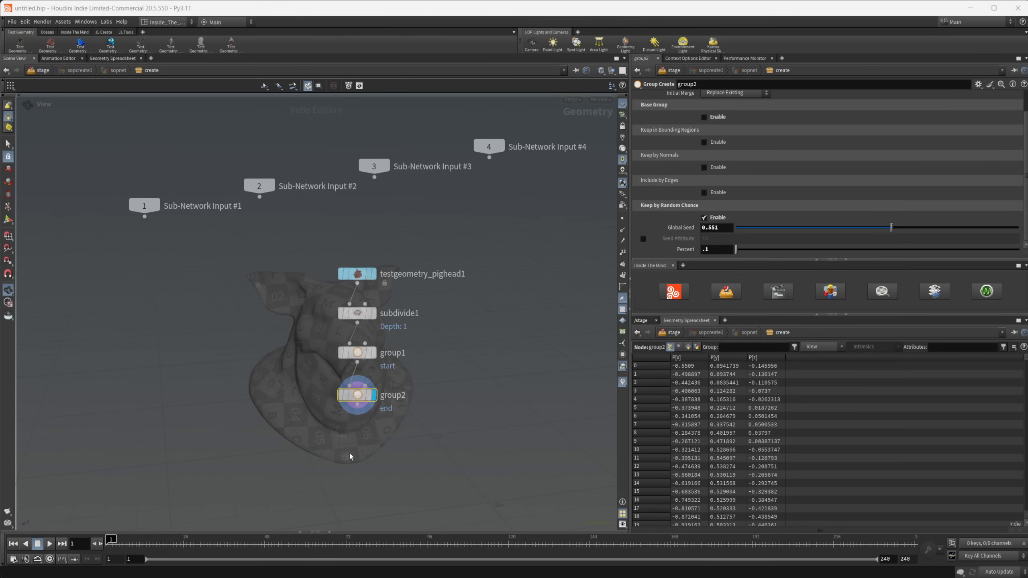
key("Tab")
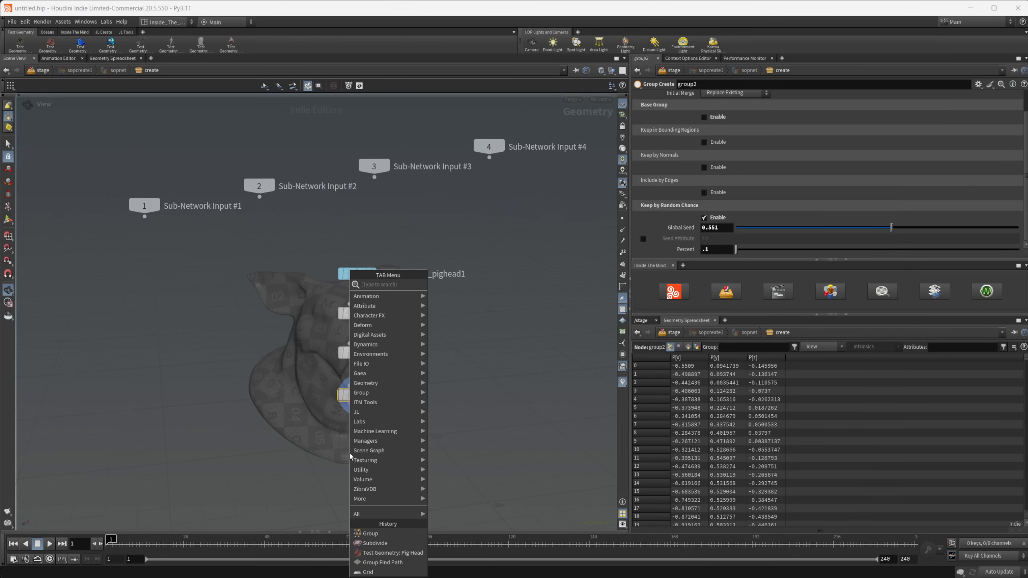
type("group")
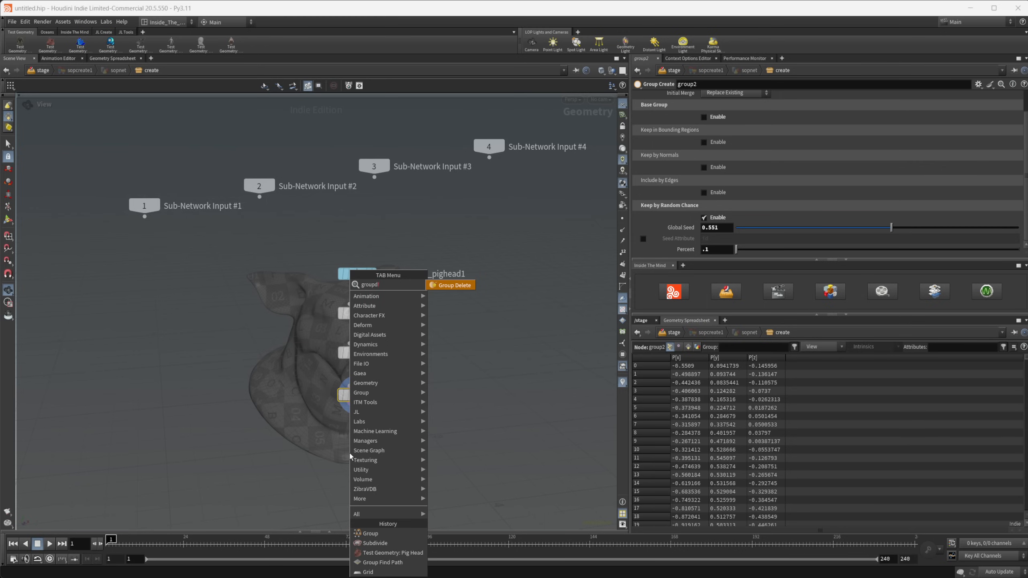
type("fin")
key("Return")
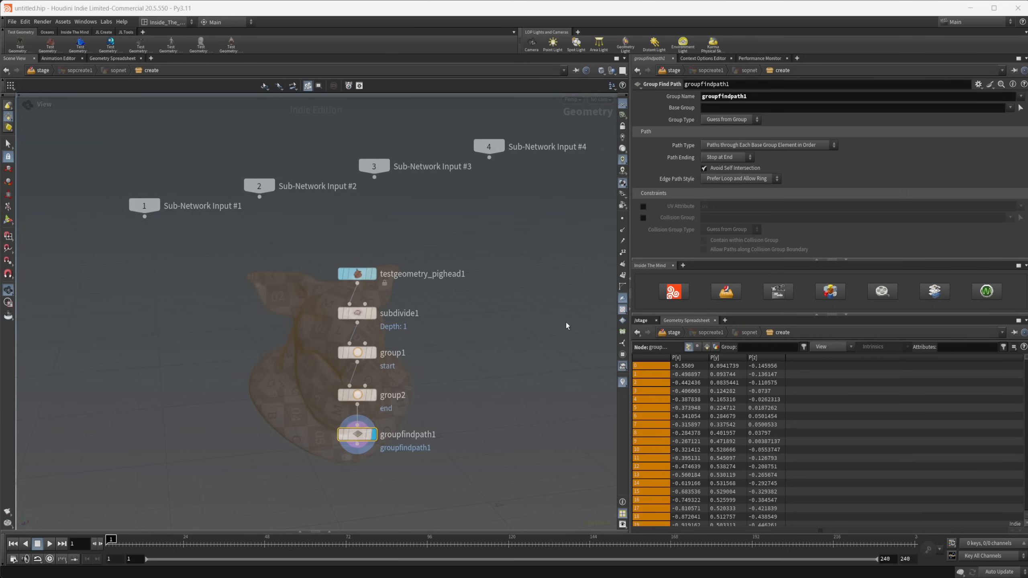
Switch the scene's update mode to Manual
left_click(785, 107)
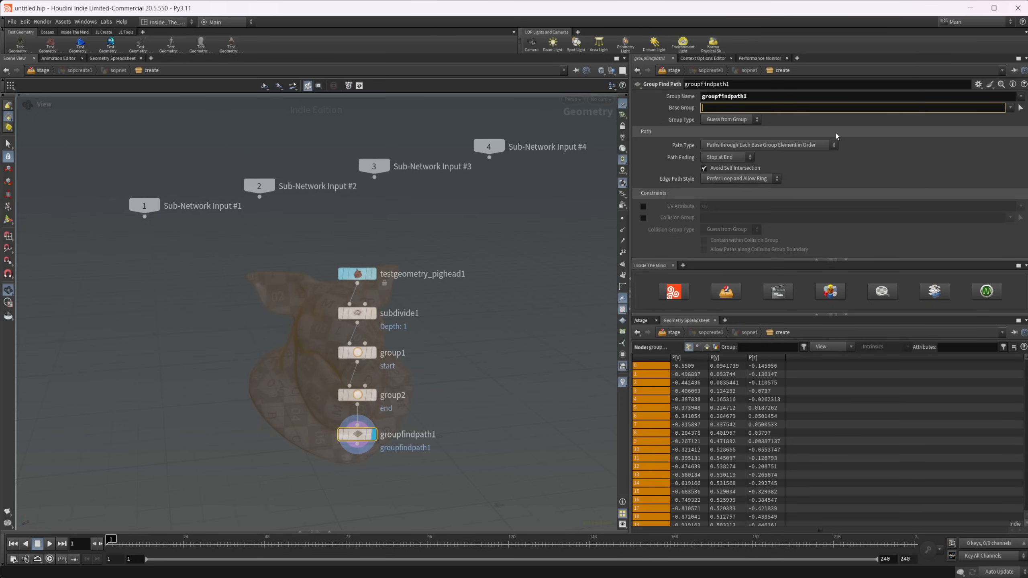
left_click(971, 568)
left_click(991, 562)
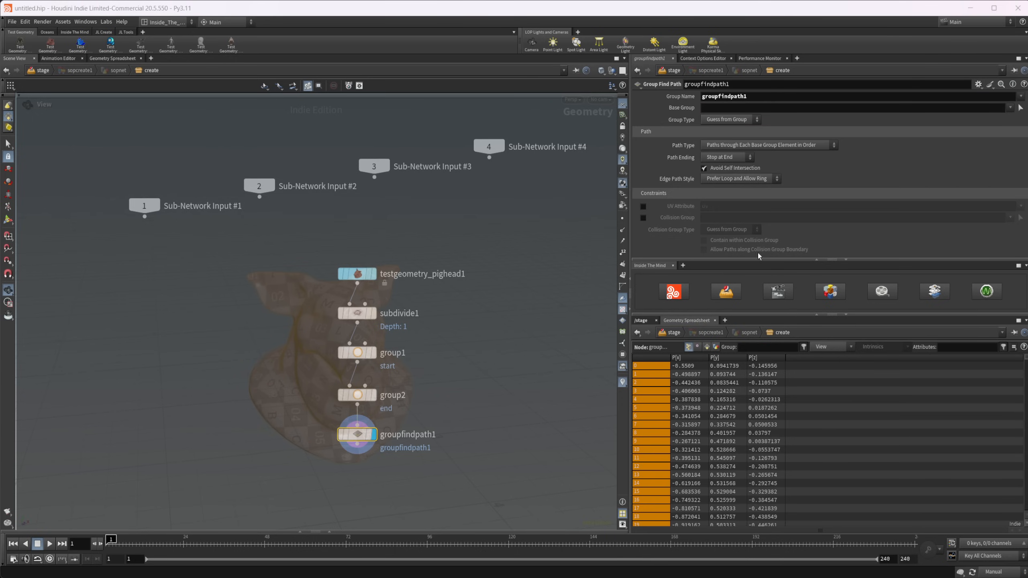
Set the Group Find Path node's base group to both the start and end groups
left_click(960, 112)
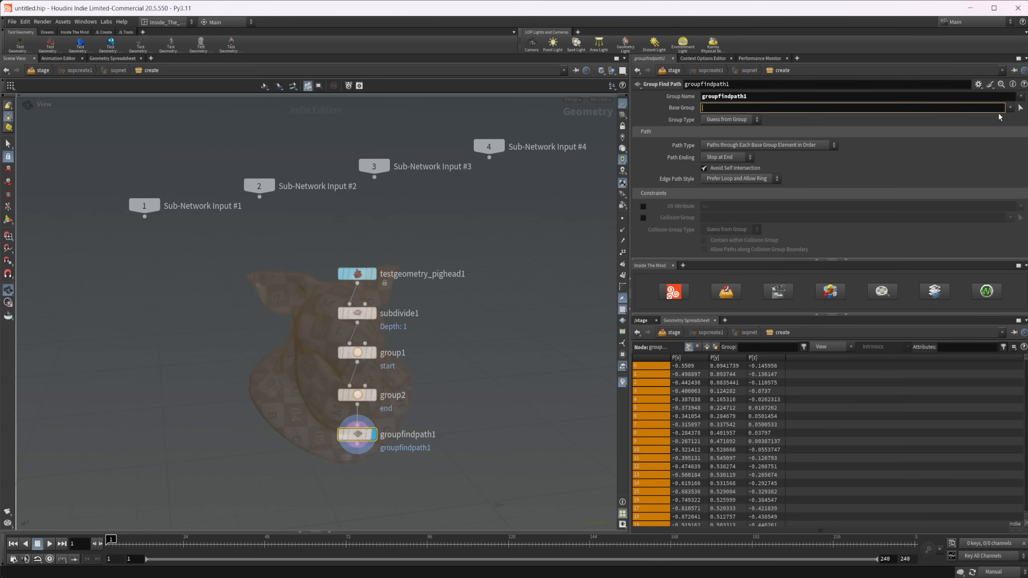
left_click(1010, 109)
left_click(1011, 180)
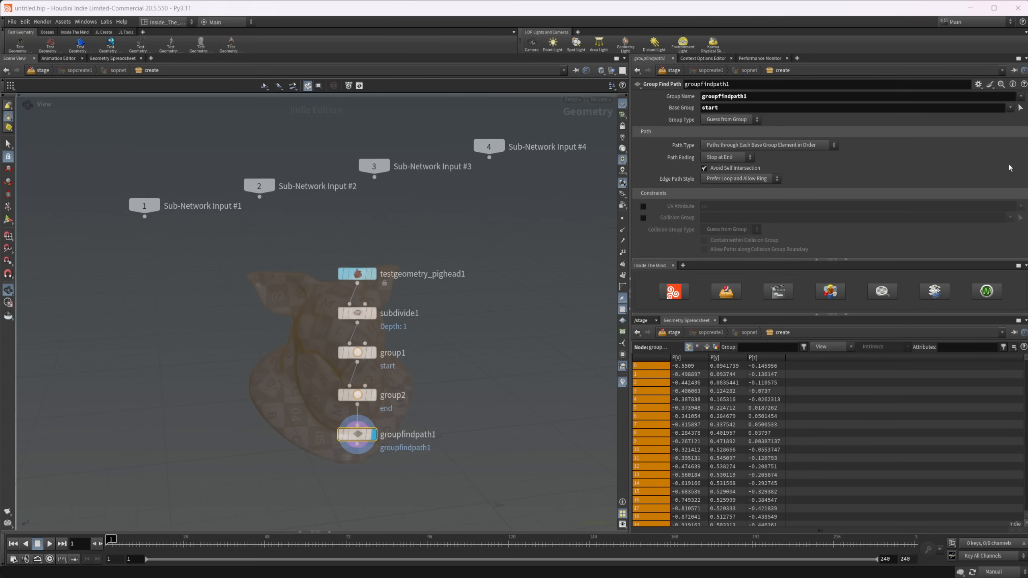
left_click(1009, 108)
left_click(1015, 178)
Set the path type to Loops or Rings Starting from Elements in Base Group, path ending to Extend to Edge, and edge style to Force Edge Loop
left_click(713, 150)
left_click(737, 166)
left_click(724, 157)
left_click(733, 178)
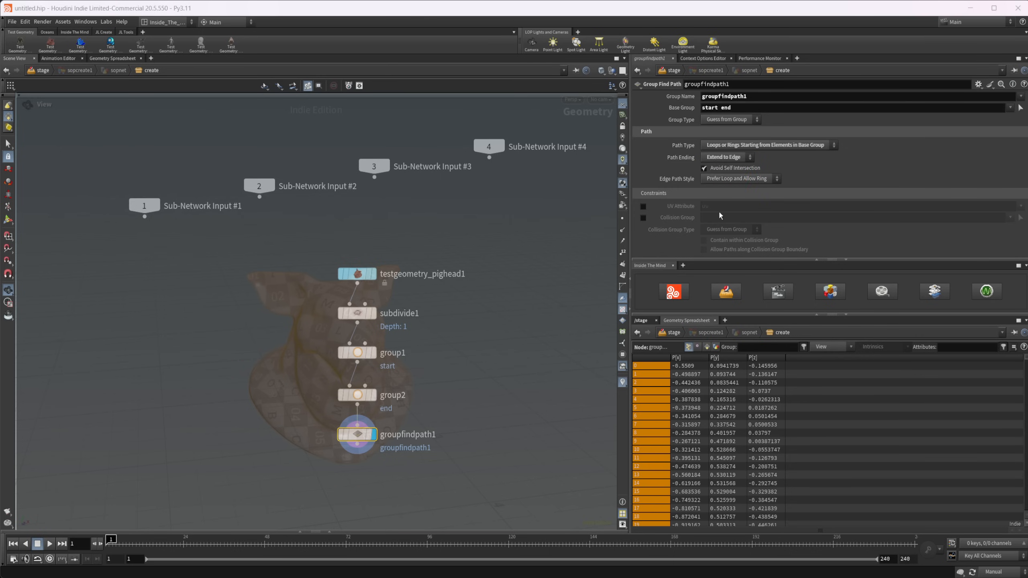
left_click(724, 181)
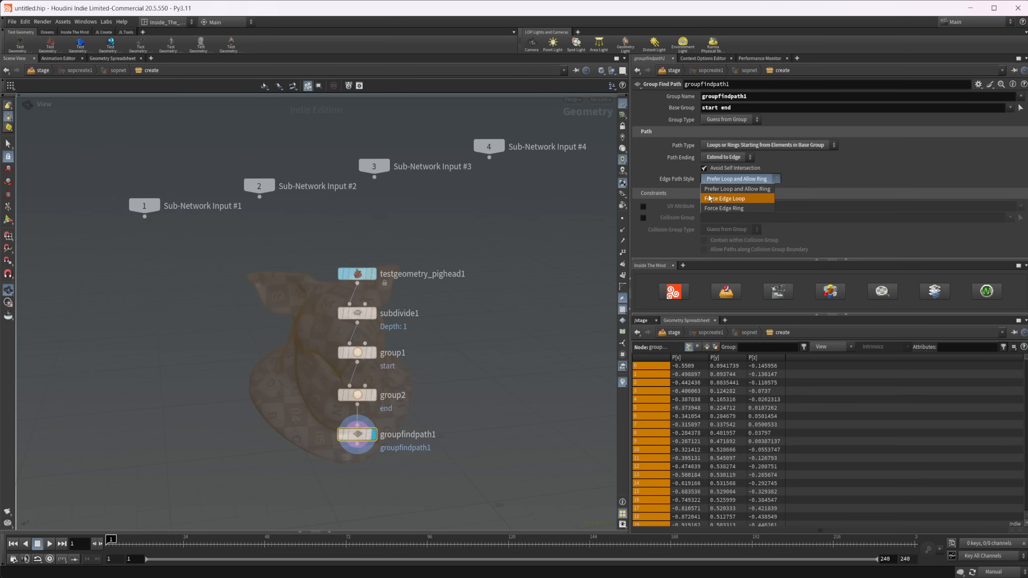
left_click(734, 200)
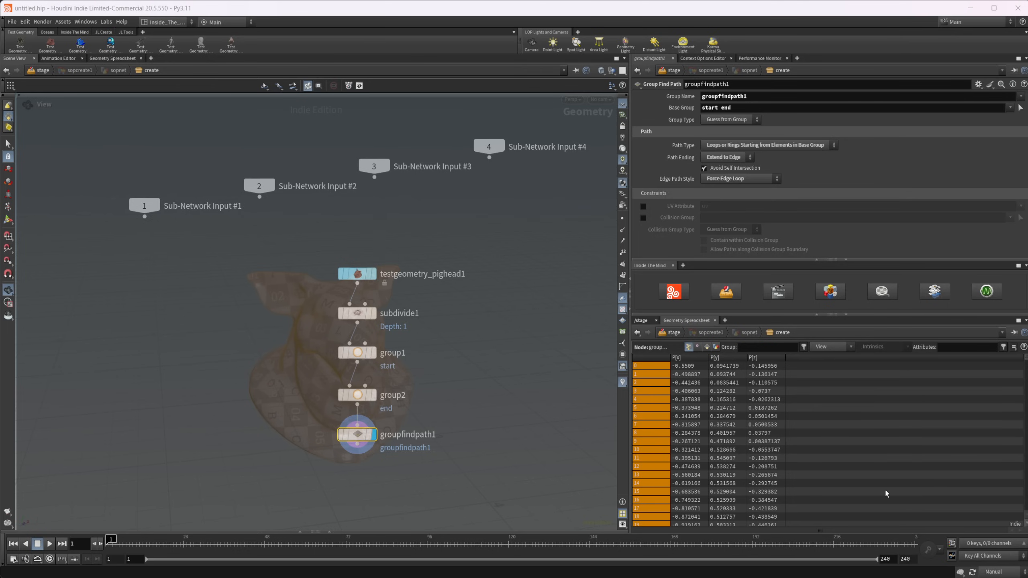
Switch the update mode back to Auto Update and inspect the selected edge loops around the pig head
left_click(985, 571)
left_click(999, 545)
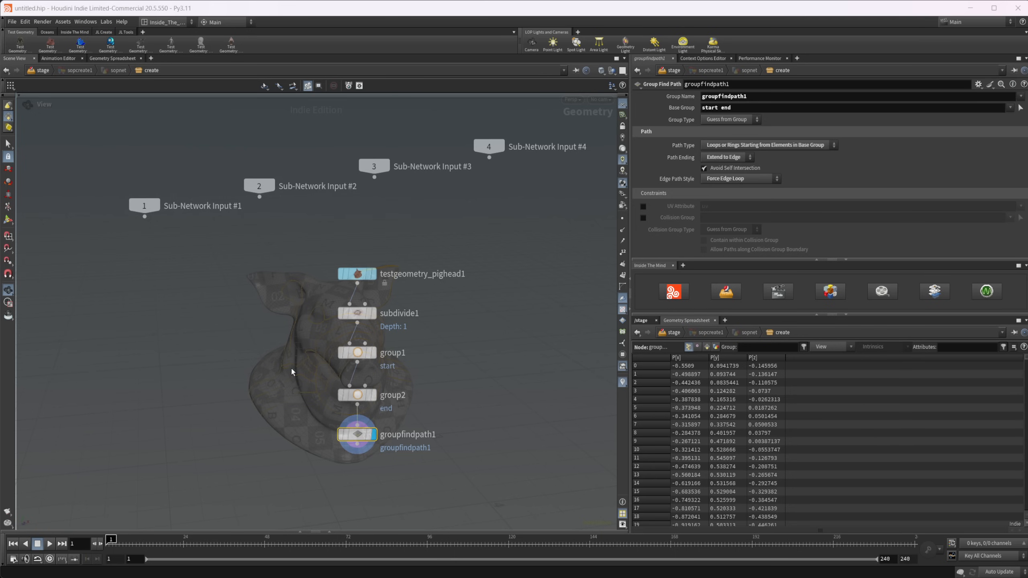
key("grave")
left_click_drag(315, 380, 336, 360)
right_click_drag(336, 360, 433, 326)
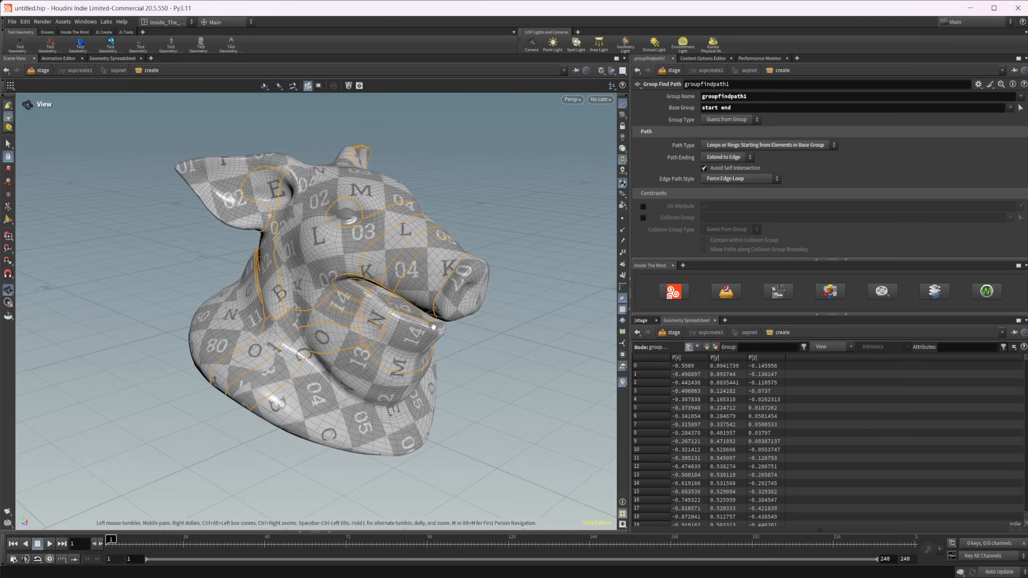
left_click_drag(433, 327, 387, 282)
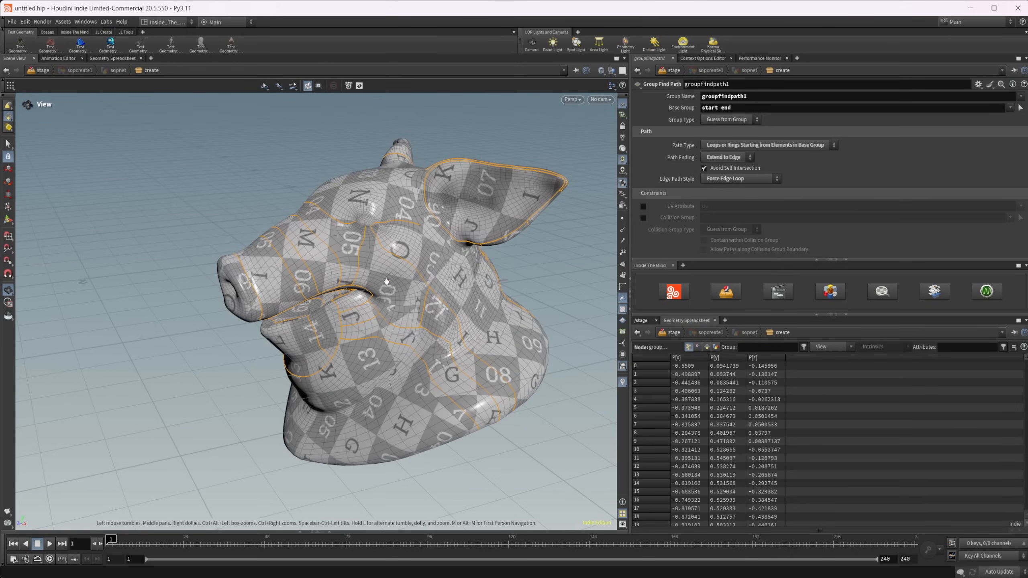
key("grave")
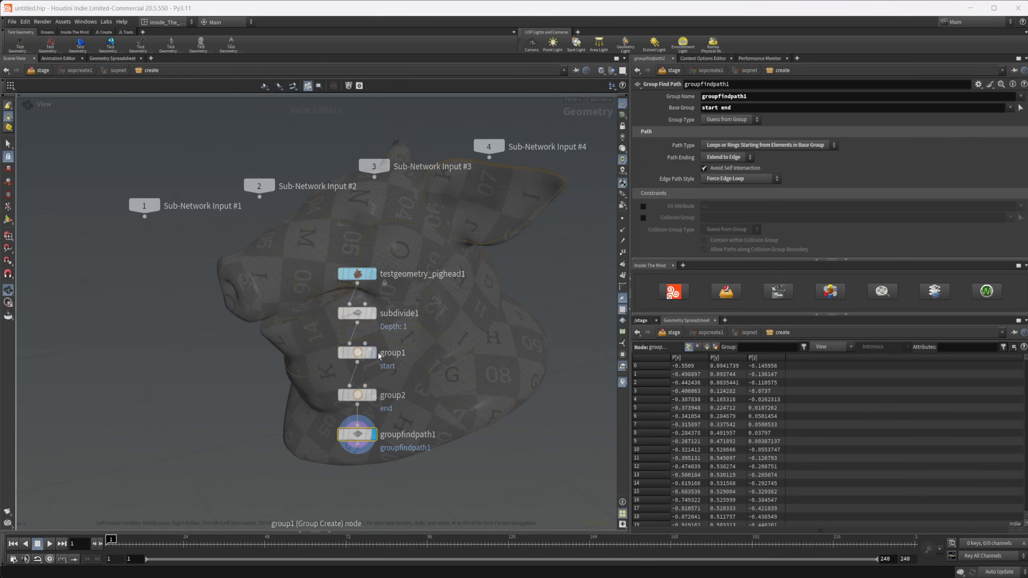
Set the Subdivide node's depth to 3 and check the edge loops on the denser pig head
left_click(375, 316)
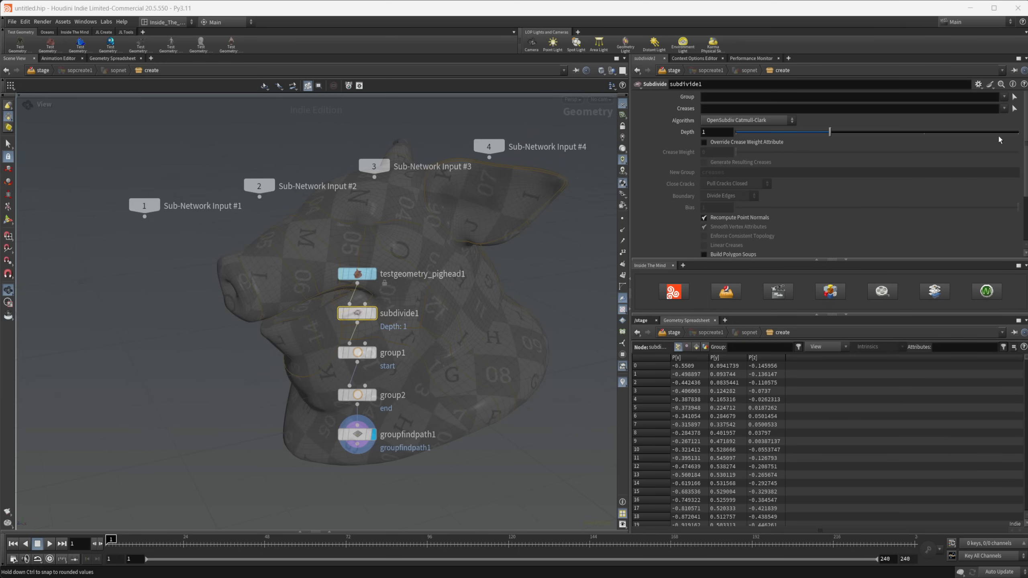
left_click(1011, 137)
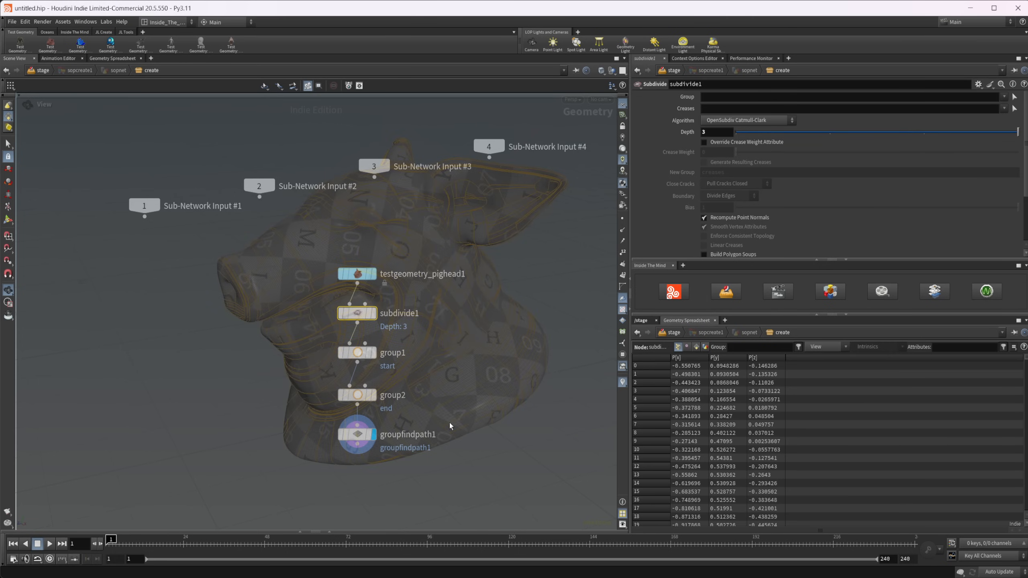
key("grave")
left_click_drag(380, 312, 485, 215)
key("grave")
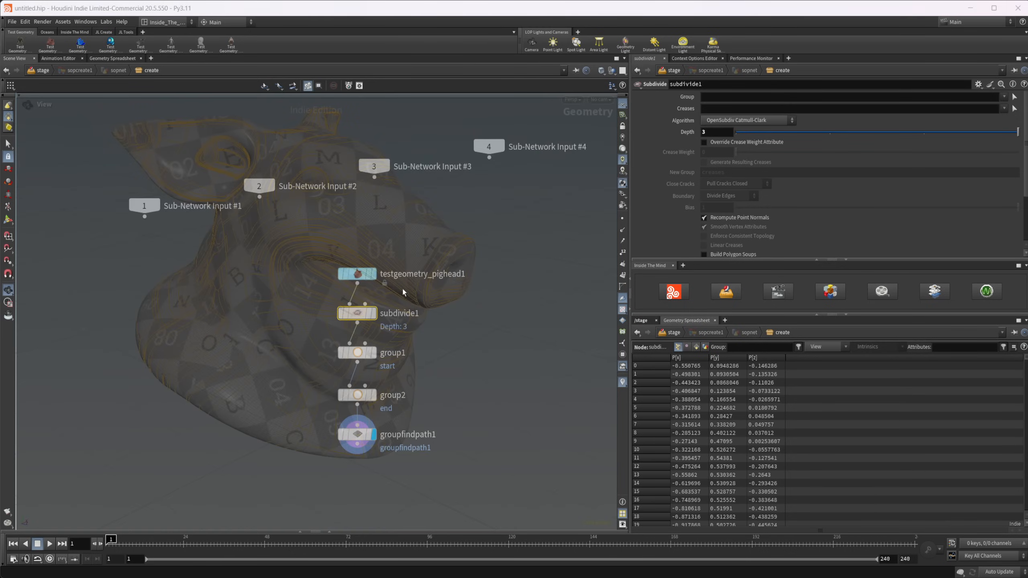
Set the start group's random-chance global seed to 0.452 and check the edge loops from the front of the pig head
mouse_move(368, 359)
middle_click_drag(439, 376, 585, 320)
middle_click_drag(383, 304, 344, 330)
key("grave")
middle_click_drag(377, 277, 316, 333)
scroll(320, 326, "down", 4)
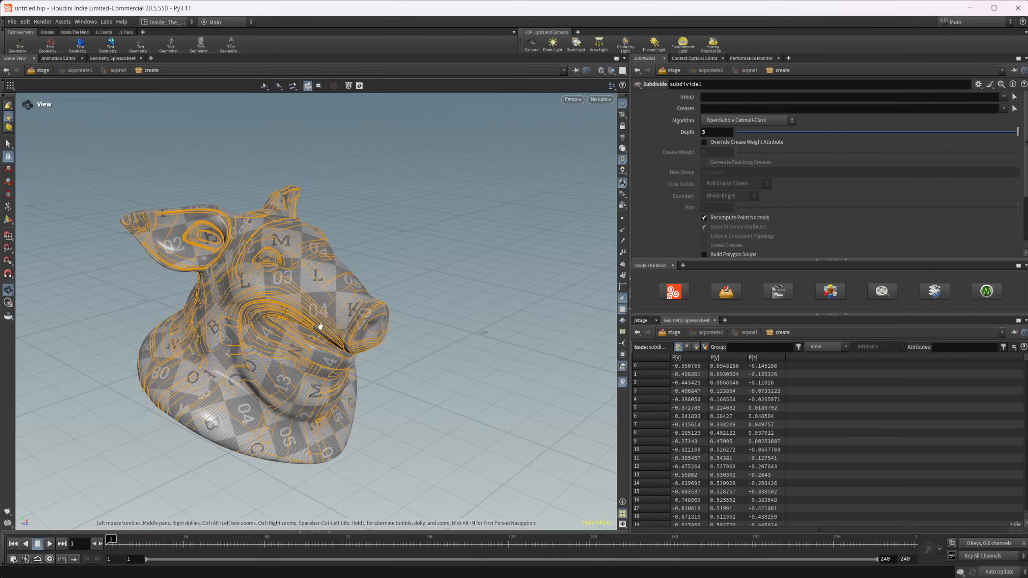
key("grave")
left_click(512, 323)
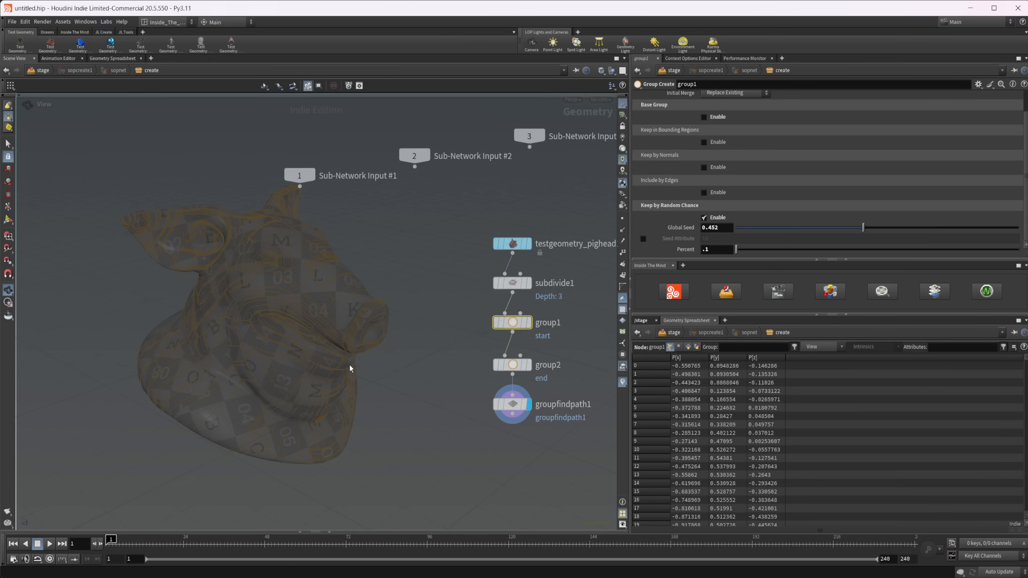
key("grave")
left_click_drag(356, 400, 259, 375)
key("grave")
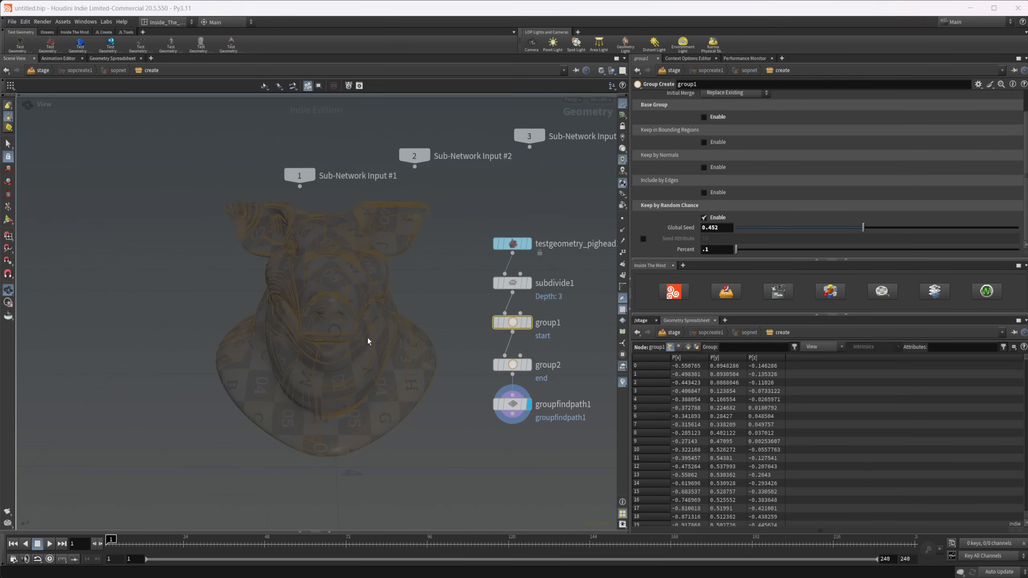
Set the random-chance percent to 0.01 on both the start and end group nodes and check the edge loops
left_click(713, 249)
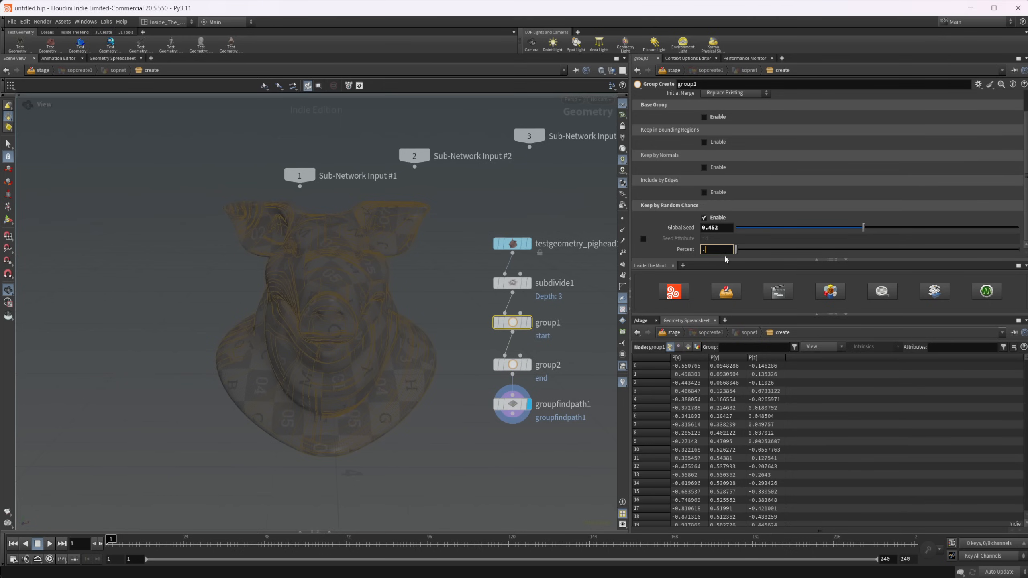
key("Return")
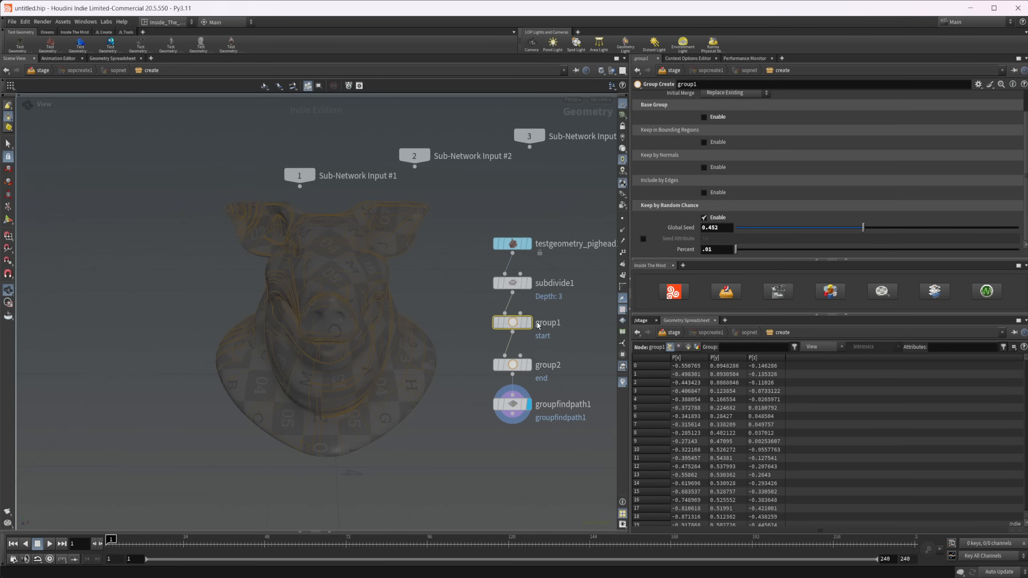
left_click(512, 365)
left_click(718, 246)
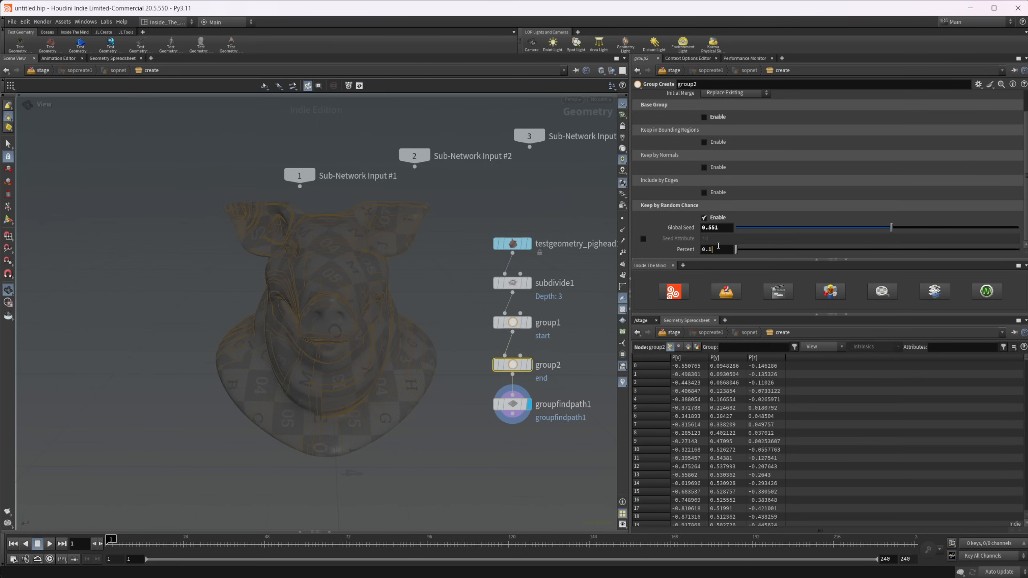
key("BackSpace")
type("01")
key("Return")
key("ctrl+grave")
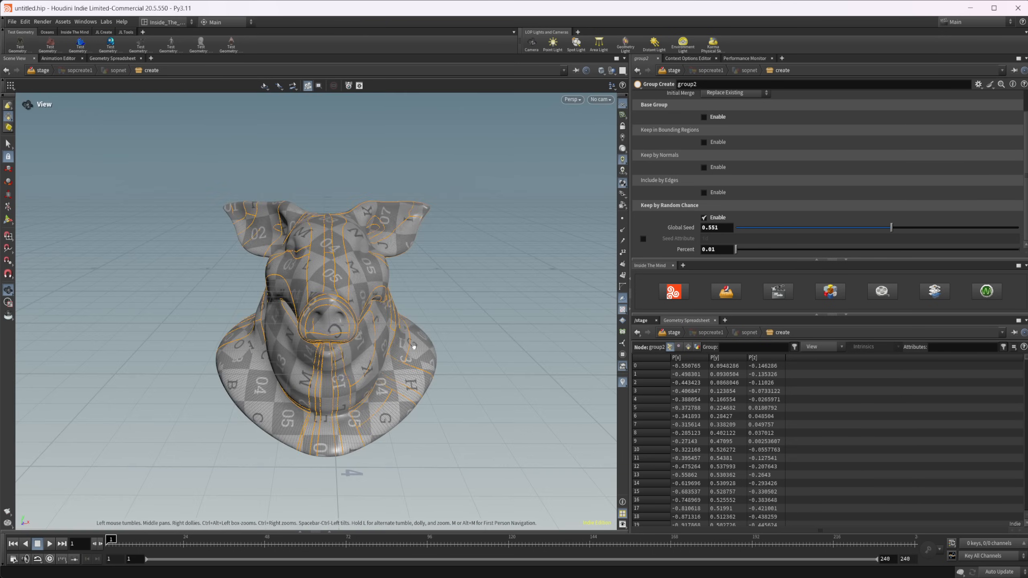
left_click_drag(353, 353, 248, 329)
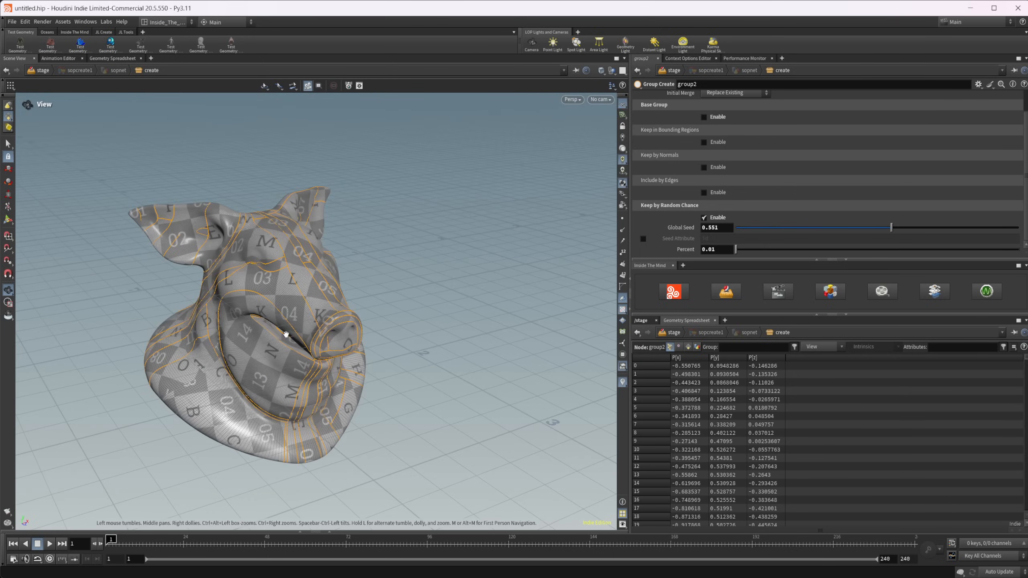
Set the end group's random-chance percent to 0.1
key("ctrl+grave")
left_click(717, 251)
key("Left")
key("BackSpace")
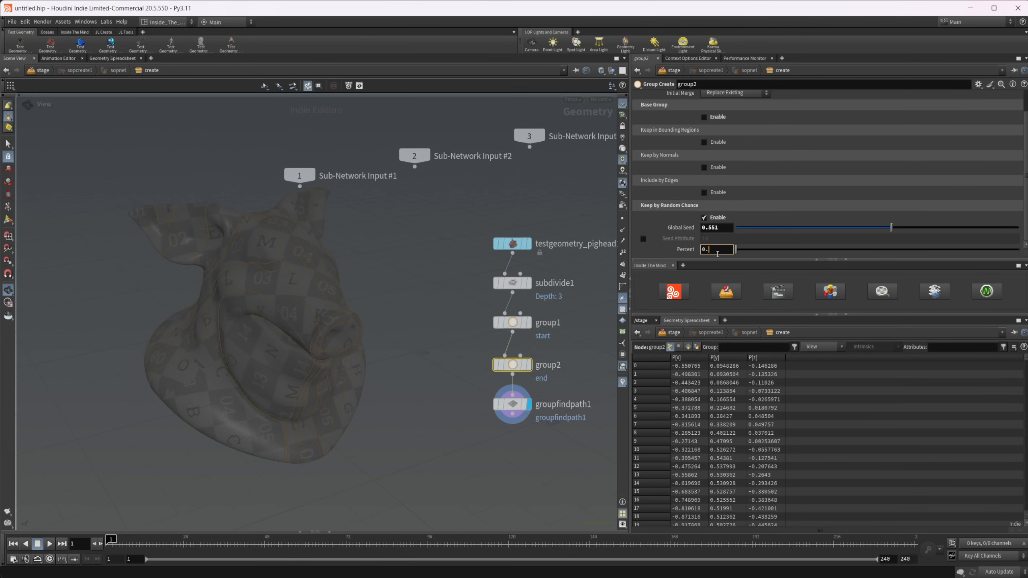
key("Return")
Add an Edge Cusp node after the Group Find Path node, display it, and set its group to groupfindpath1
middle_click_drag(420, 370, 412, 334)
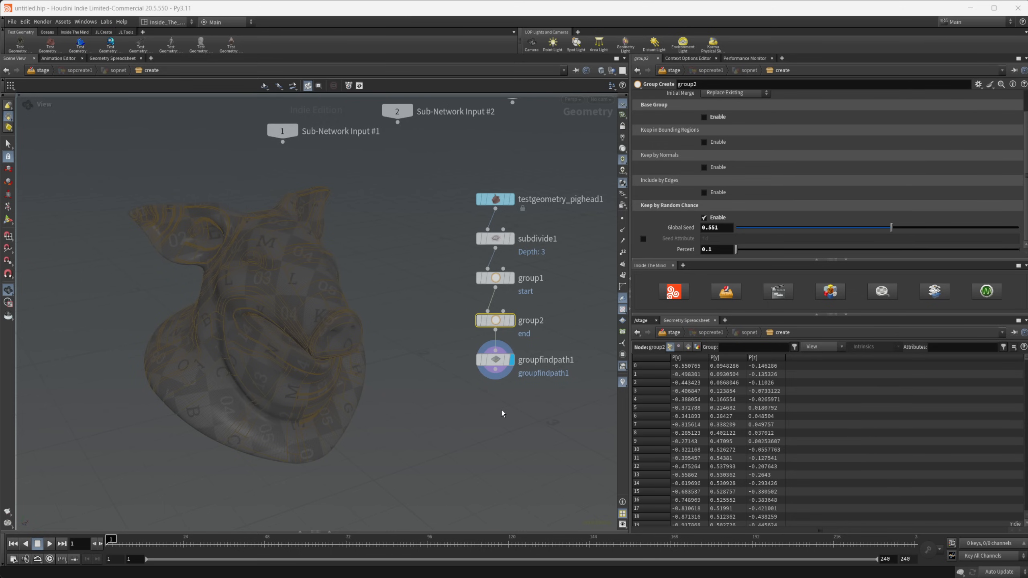
key("Tab")
type("edge cu")
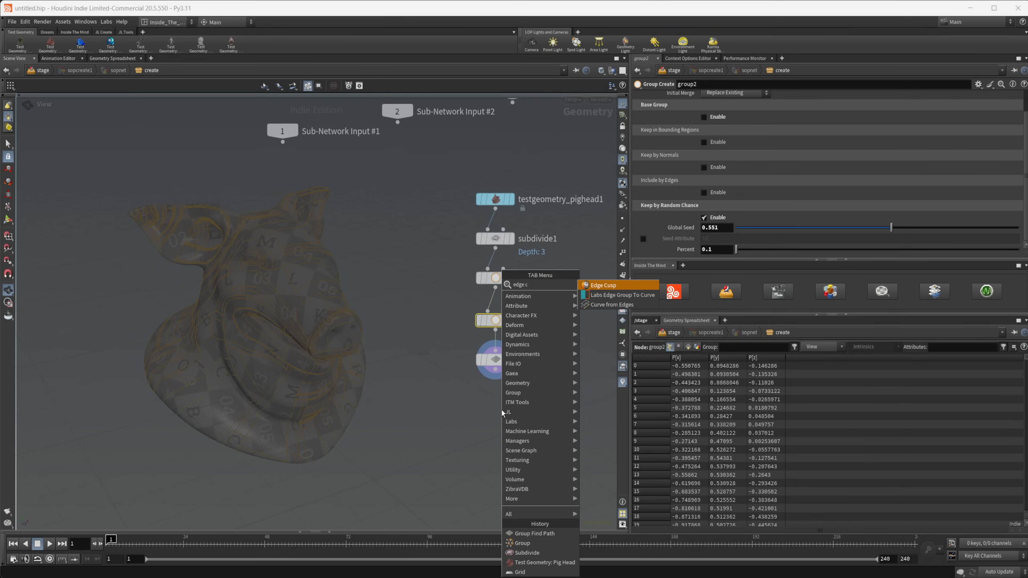
key("Return")
key("Return")
left_click_drag(495, 369, 560, 386)
left_click_drag(559, 396, 490, 403)
left_click(522, 402)
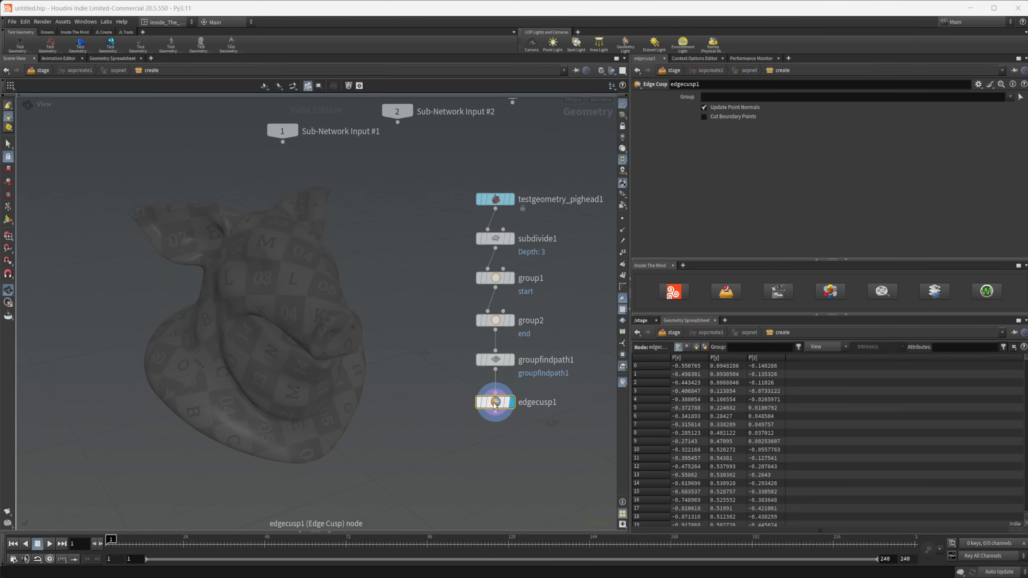
middle_click_drag(503, 431, 493, 400)
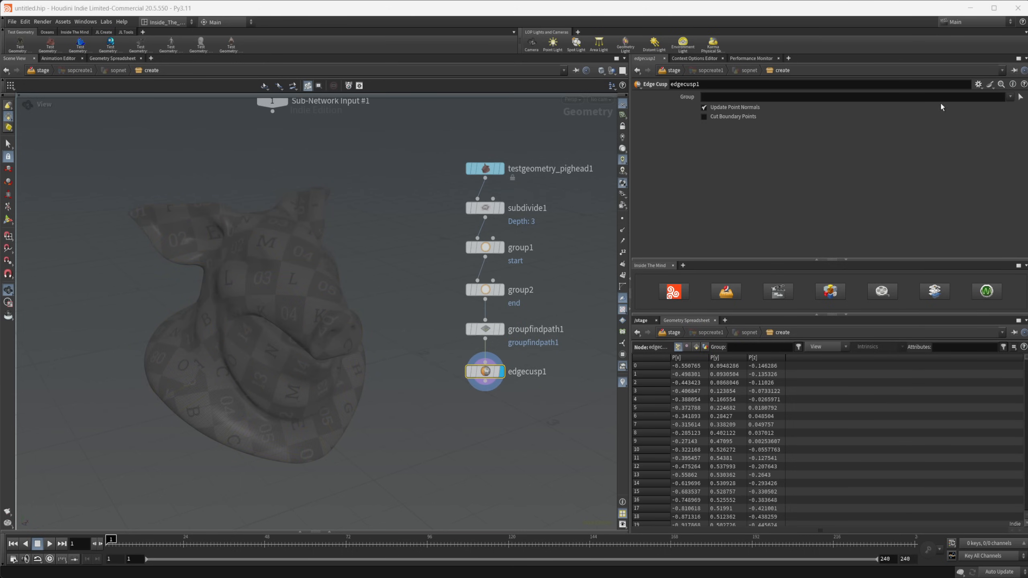
left_click(1011, 98)
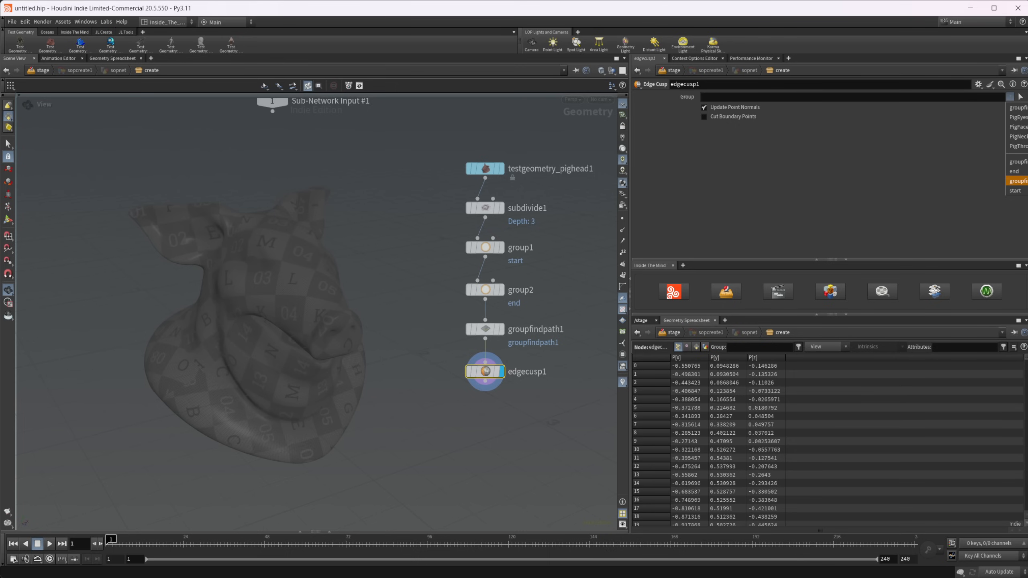
left_click(1024, 181)
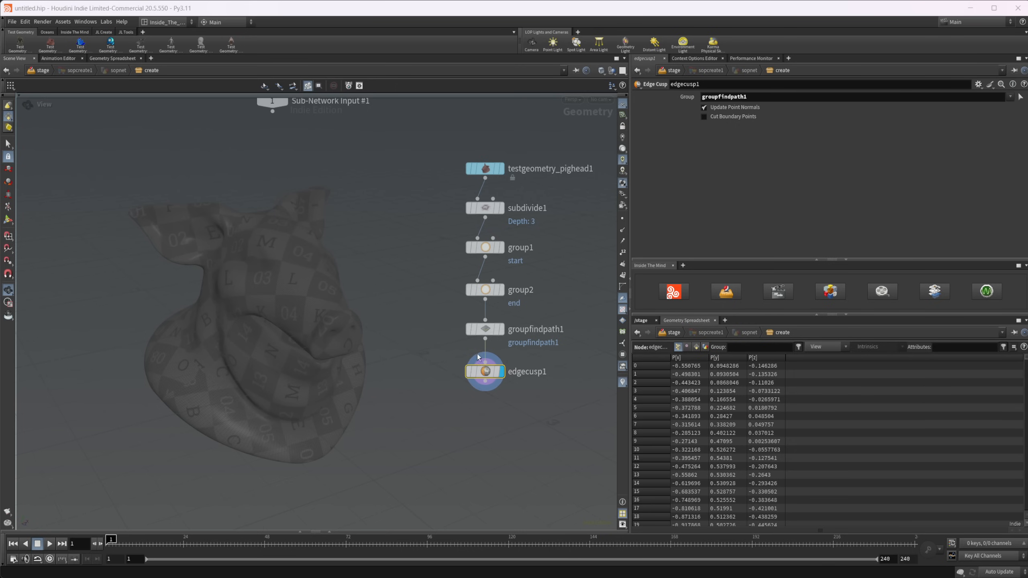
Try the uv attribute constraint on the Group Find Path node, revert it, and return to the Edge Cusp node
left_click(486, 333)
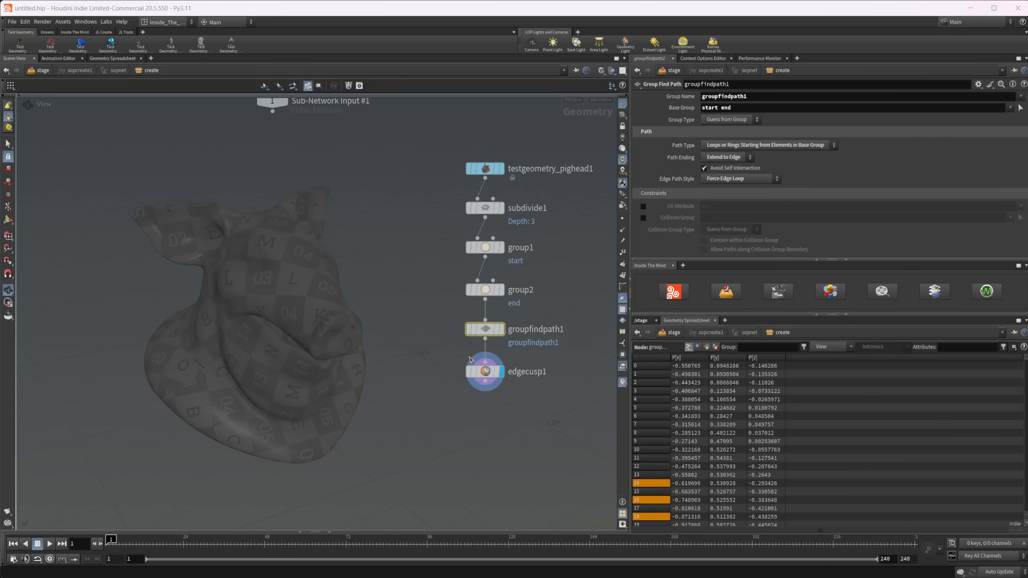
left_click(501, 329)
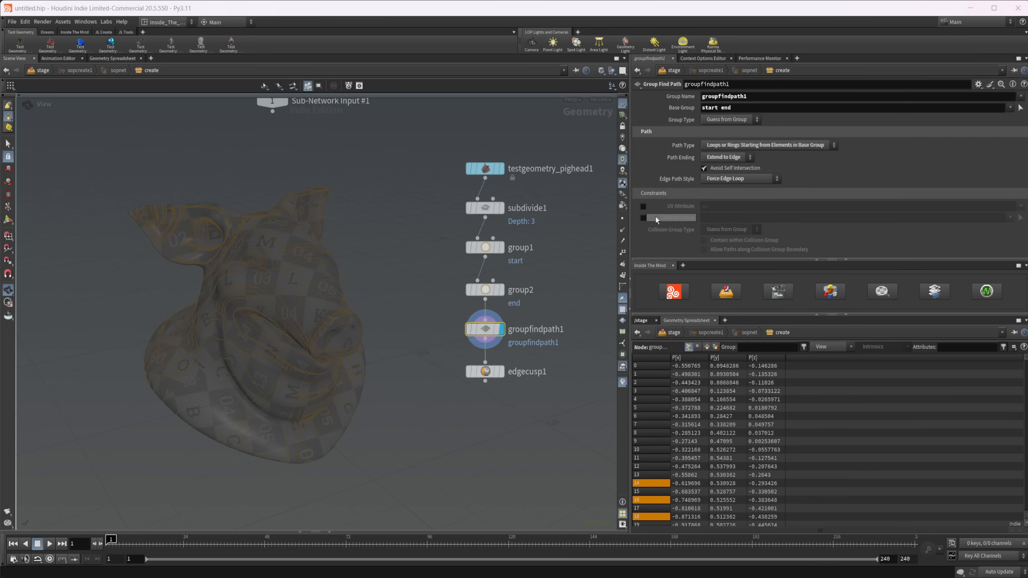
left_click(644, 206)
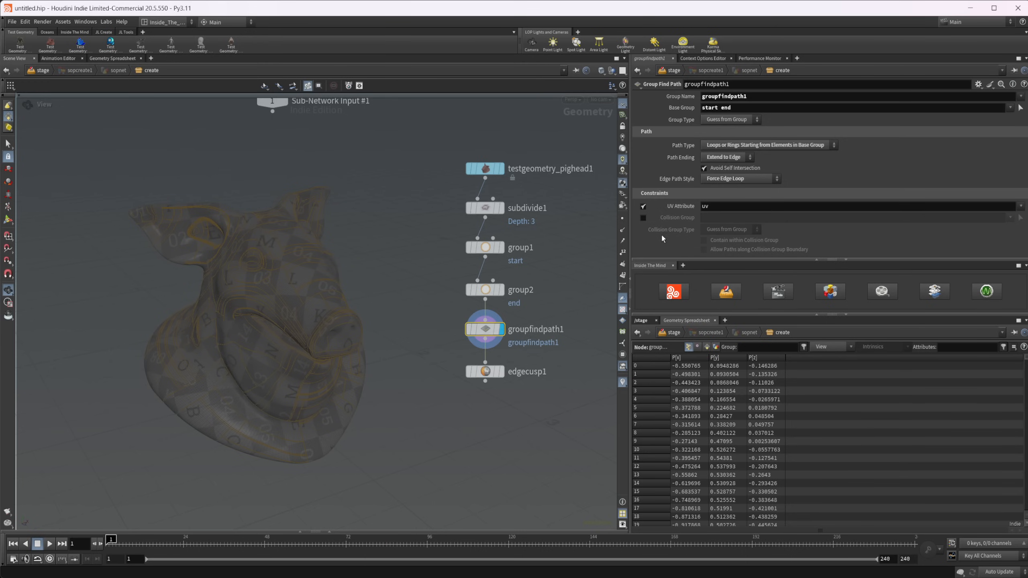
left_click(643, 206)
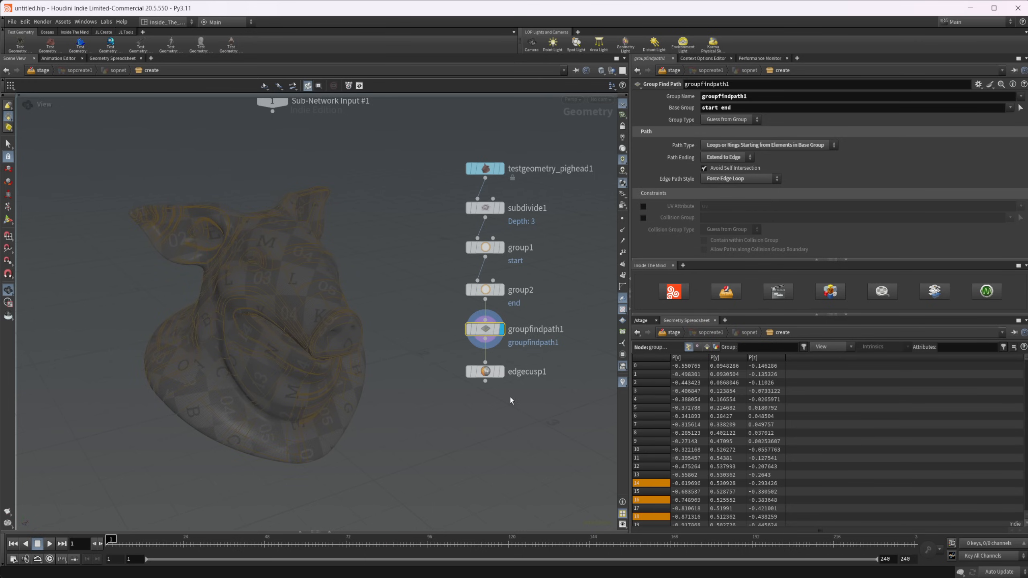
key("Down")
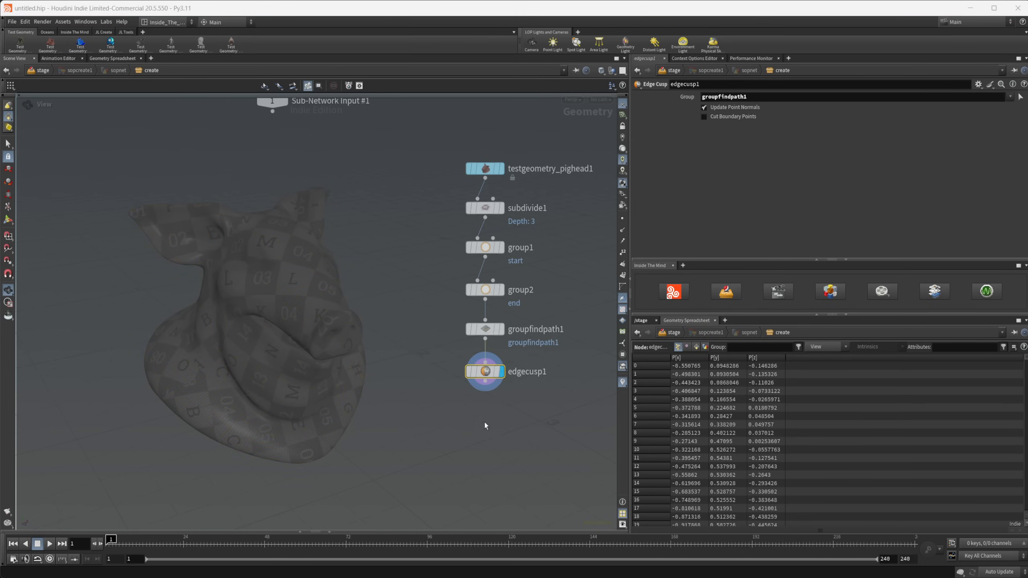
Add an Exploded View node after the Edge Cusp with a uniform scale of 0.247, and place it as a side branch
key("Tab")
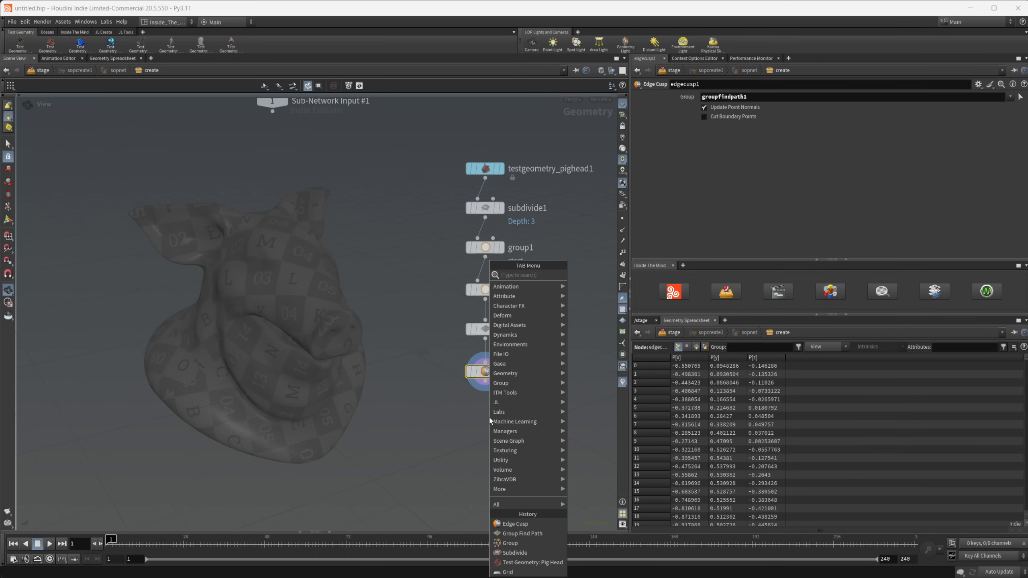
type("explod")
key("Return")
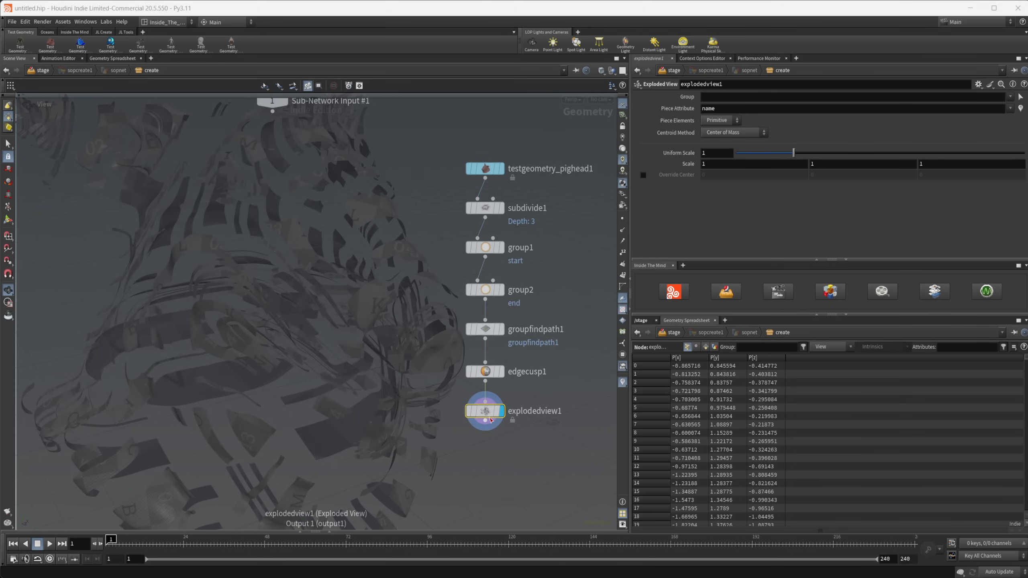
left_click_drag(793, 153, 750, 157)
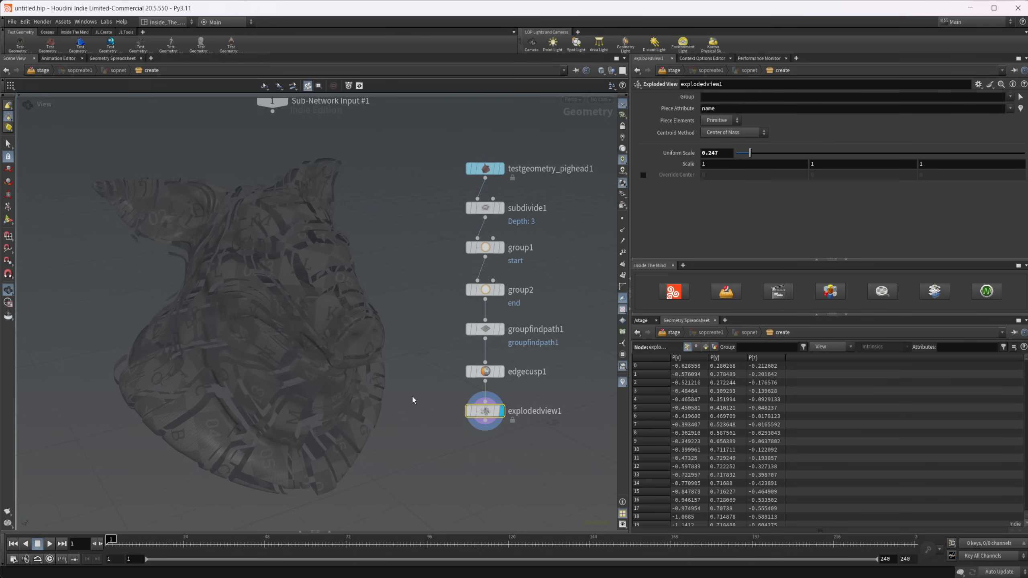
left_click_drag(487, 415, 596, 409)
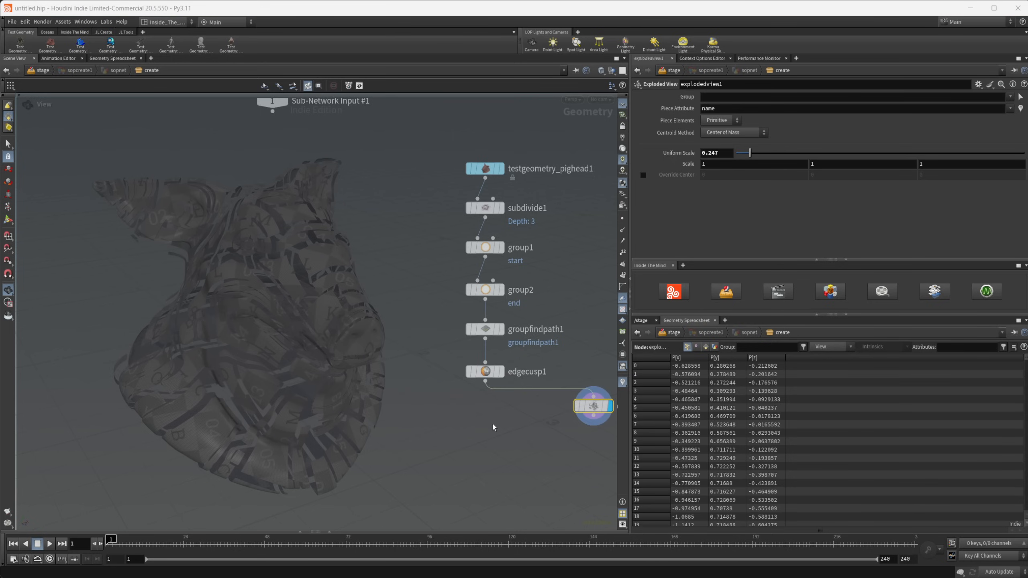
Add a Connectivity node of type Primitive after the Edge Cusp, and sort the primitive attribute data by class
left_click(485, 371)
key("Tab")
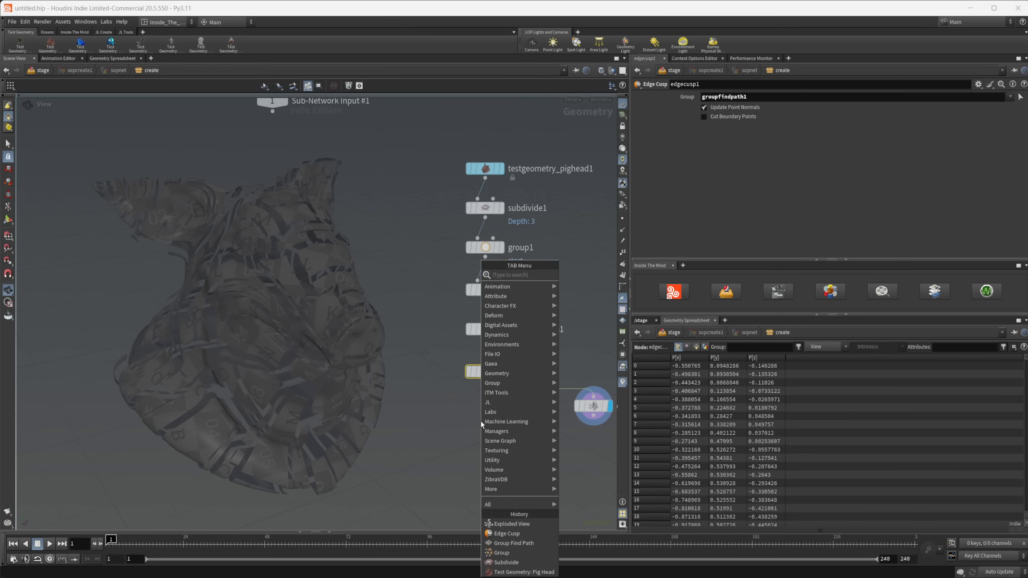
type("connec")
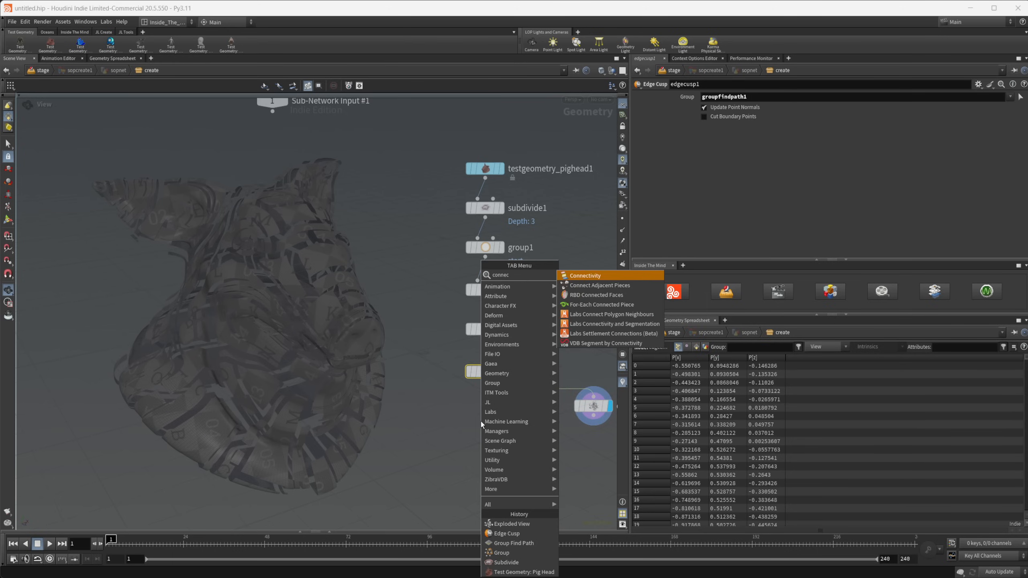
key("Return")
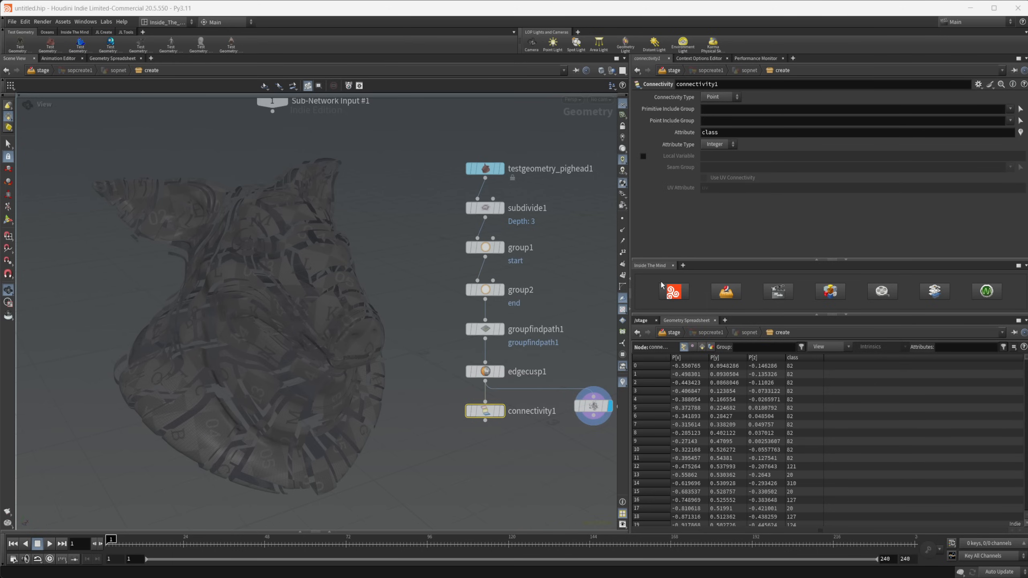
left_click(720, 97)
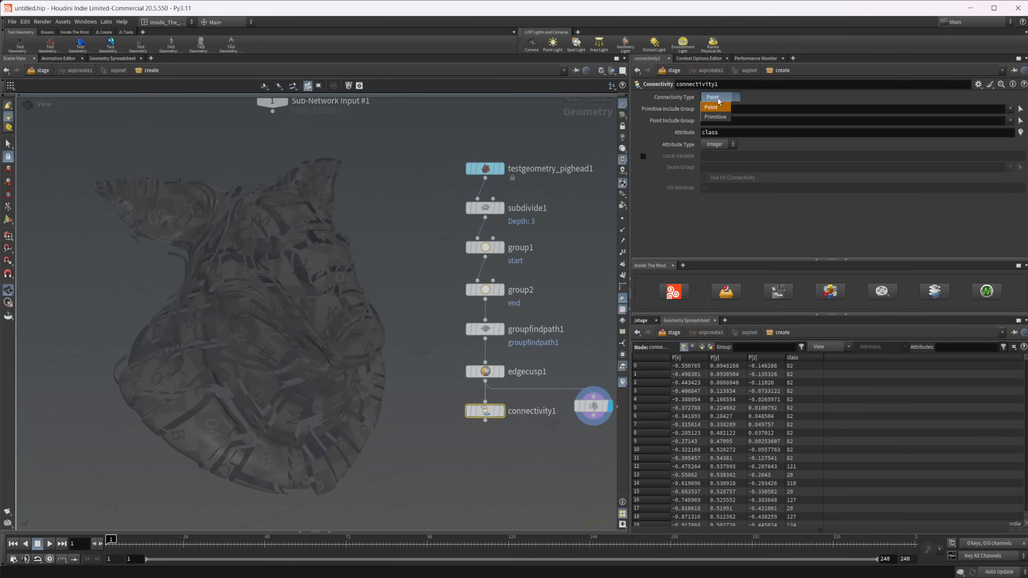
left_click(716, 117)
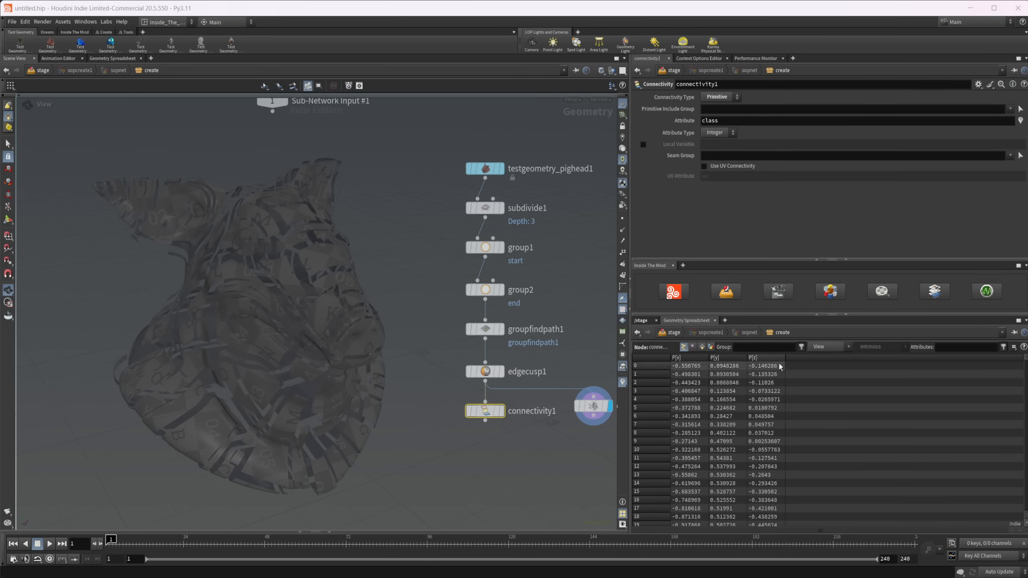
left_click(701, 348)
left_click(679, 358)
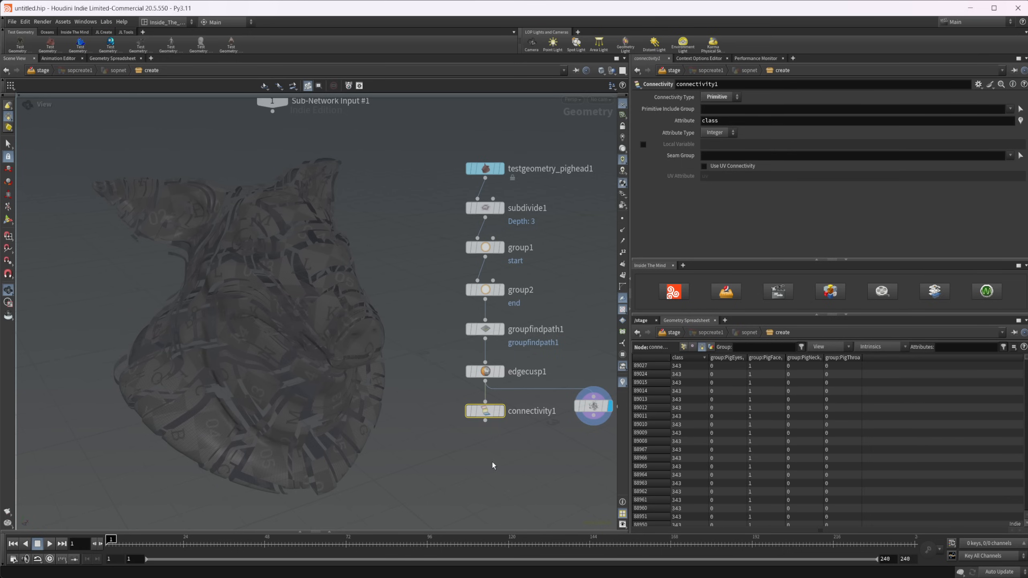
Append an Attribute Wrangle node below the Connectivity node
middle_click_drag(492, 449, 495, 421)
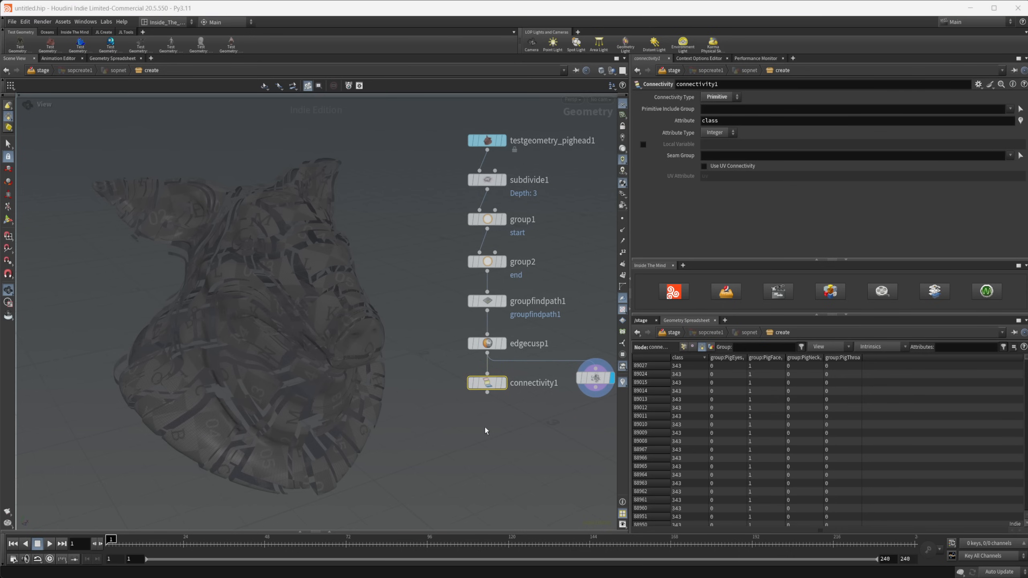
key("Tab")
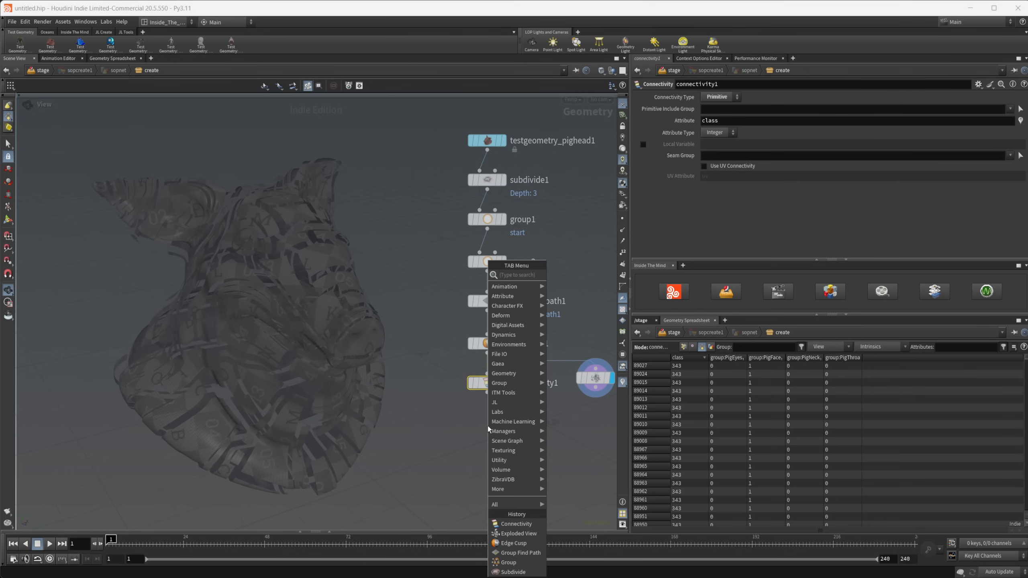
type("attw")
key("Return")
left_click(488, 427)
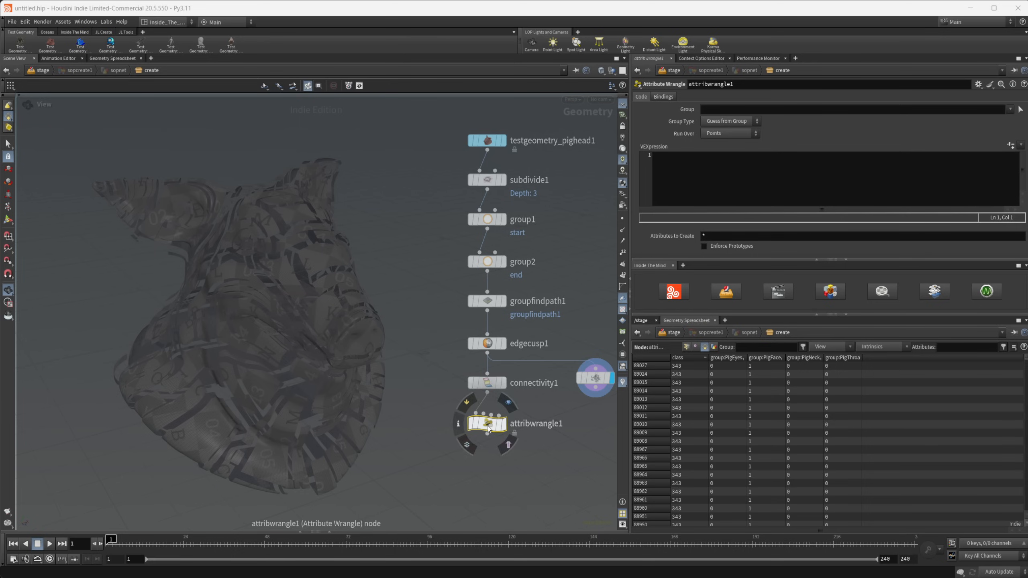
left_click(699, 204)
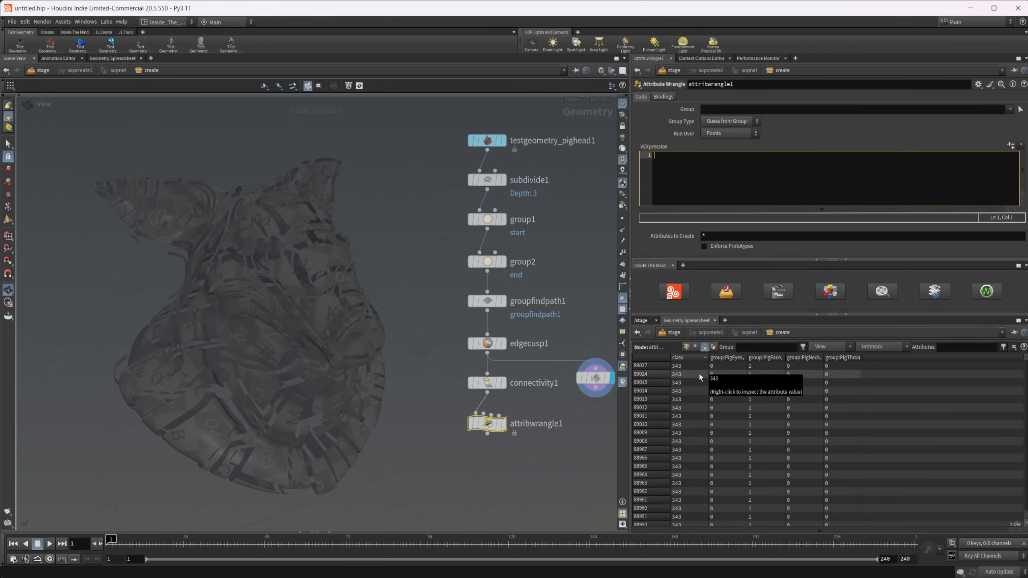
type("f@zsc")
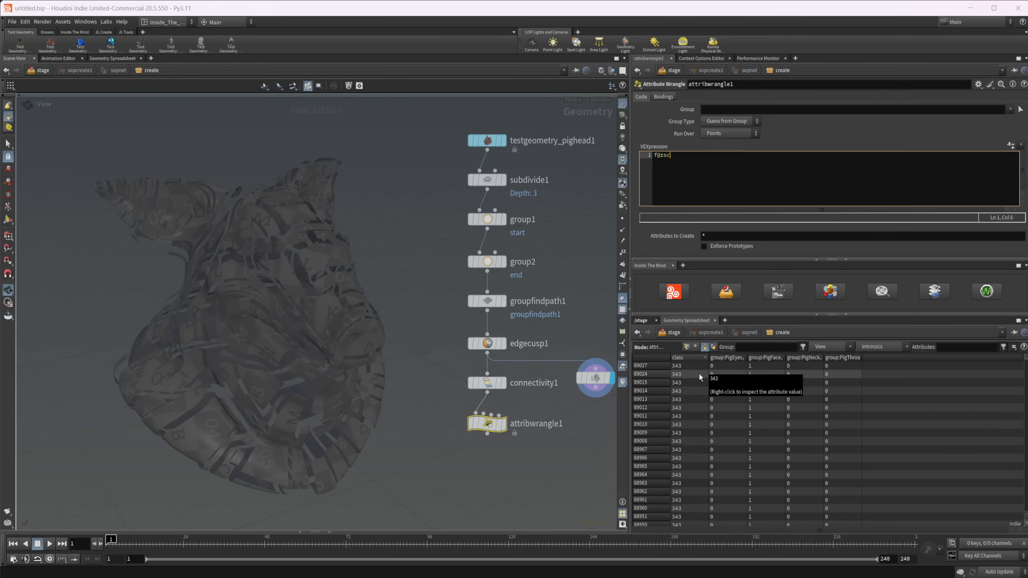
type("ale = floor(")
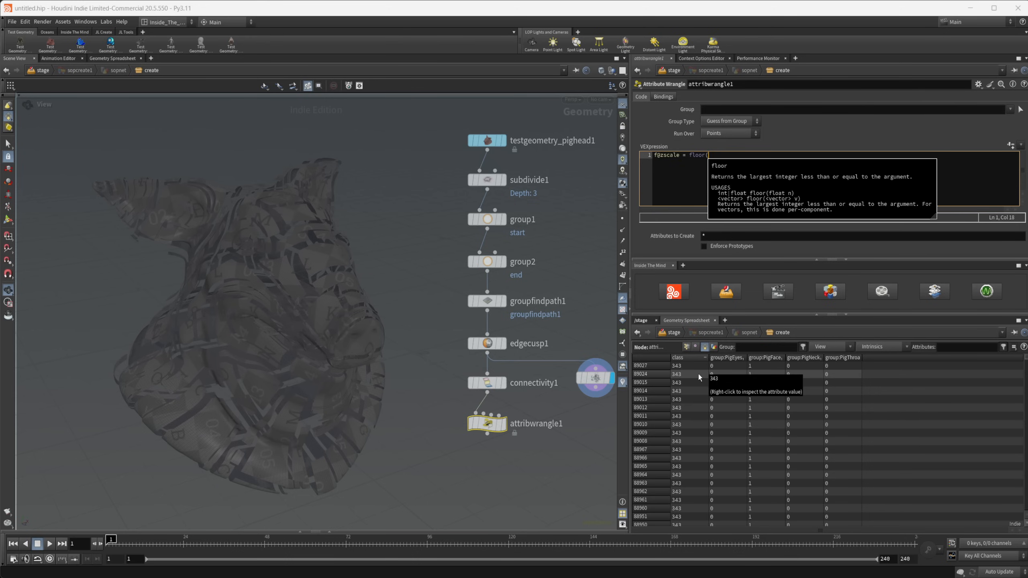
type("fit")
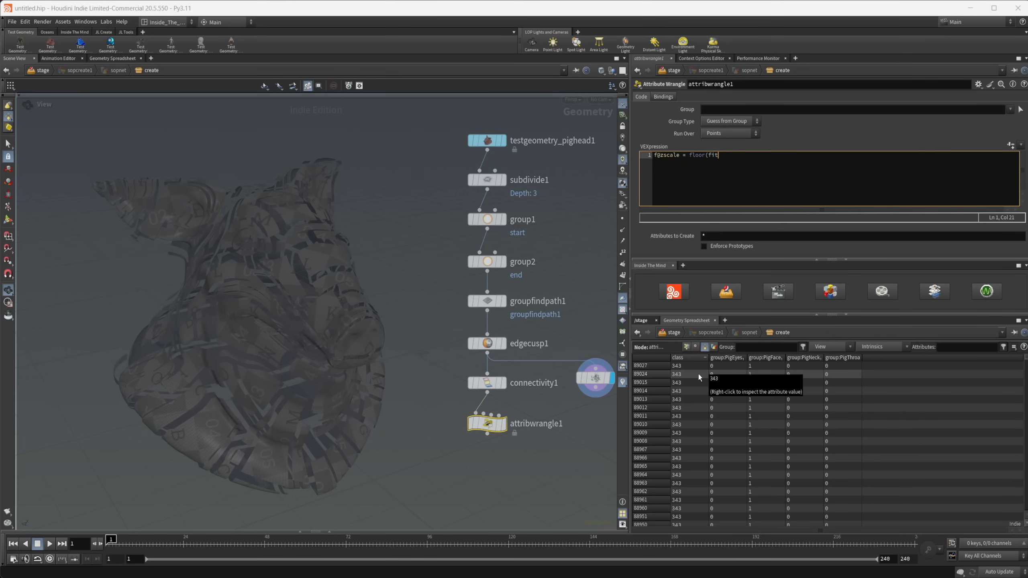
type("or1(")
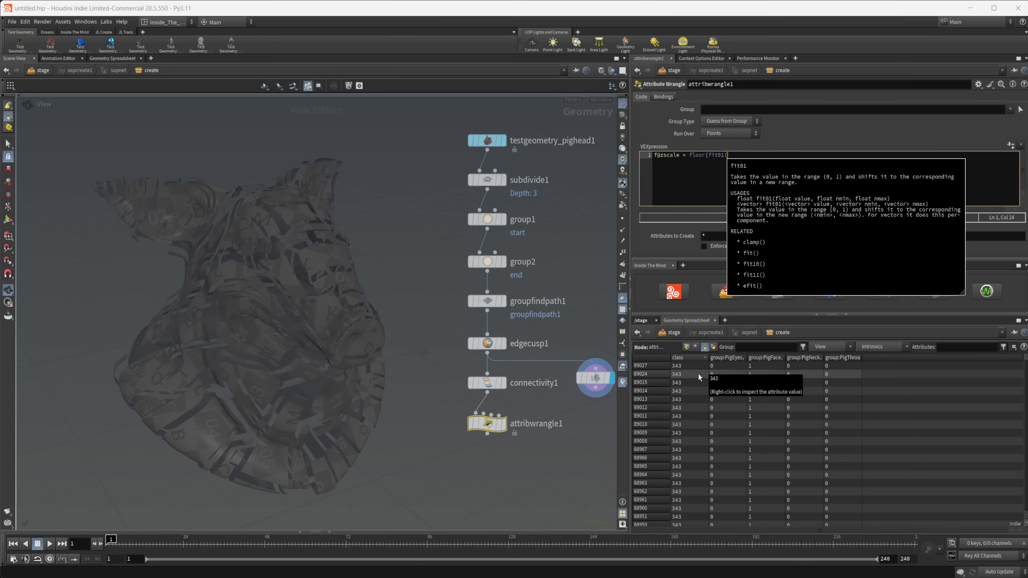
type("rnad")
key("BackSpace")
key("BackSpace")
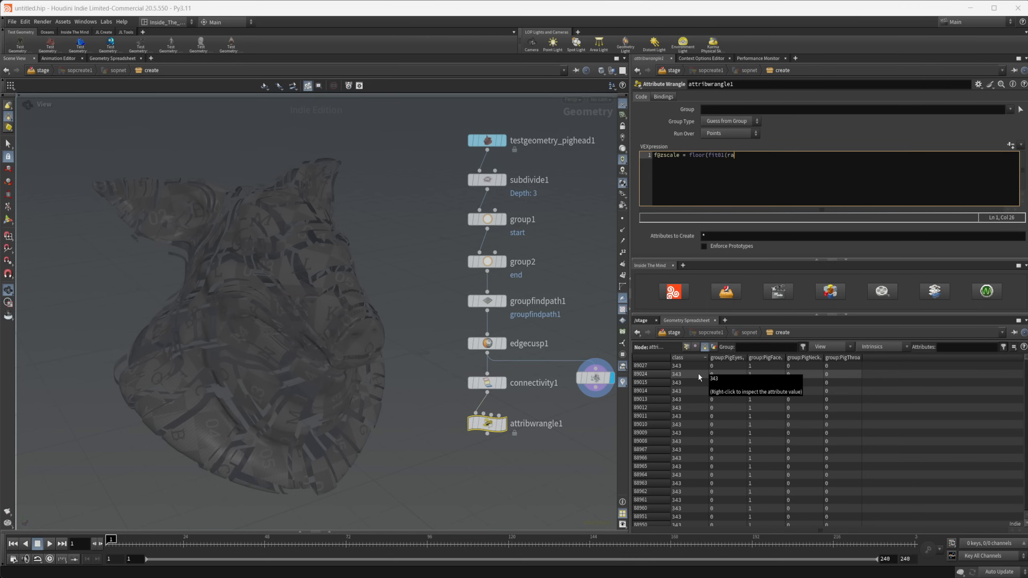
type("and(c")
key("BackSpace")
type("@class),0,2));")
Append a PolyExtrude node below the Attribute Wrangle in the pig head network
middle_click_drag(480, 481, 476, 463)
key("Tab")
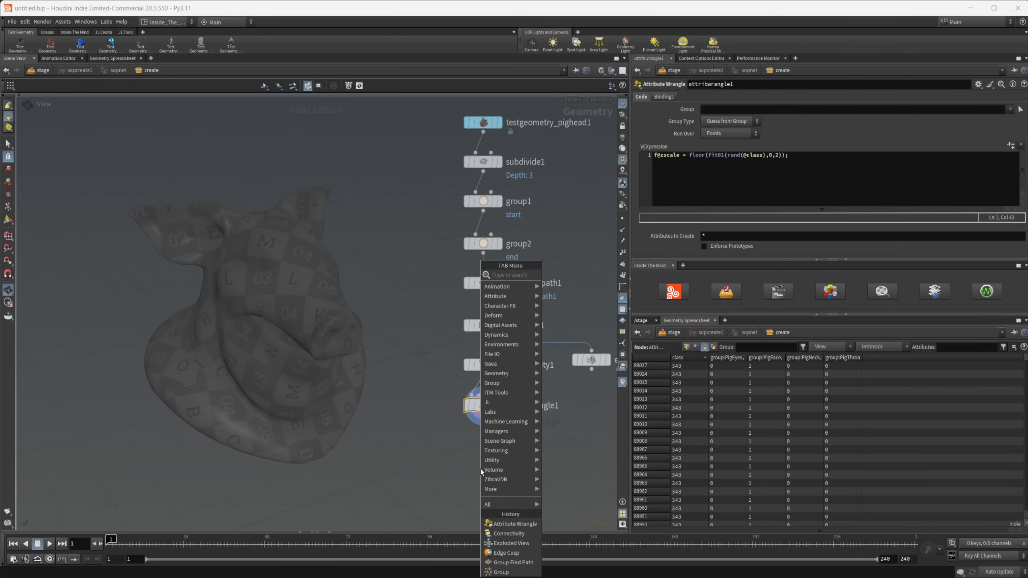
type("poly")
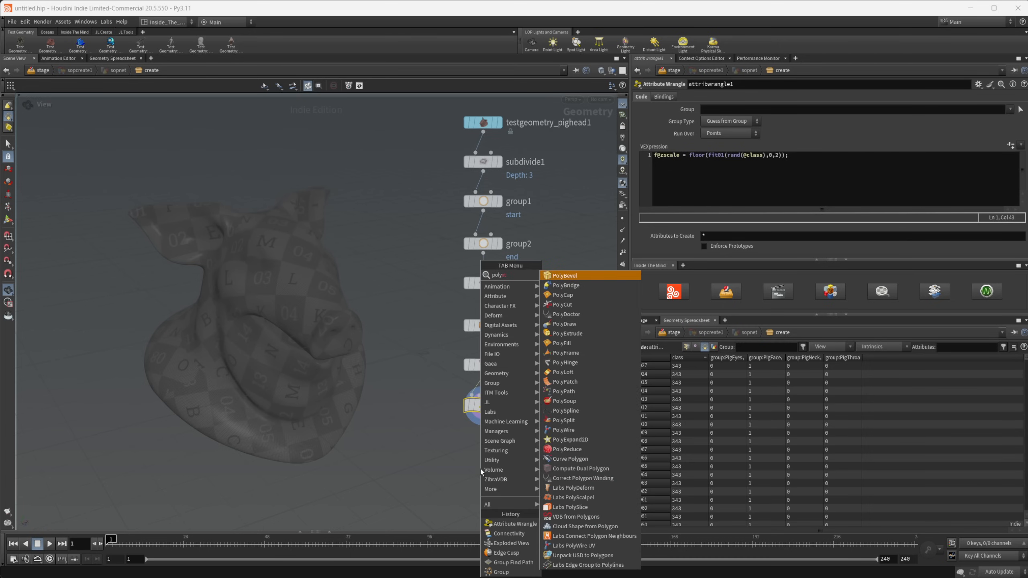
type("ext")
key("Return")
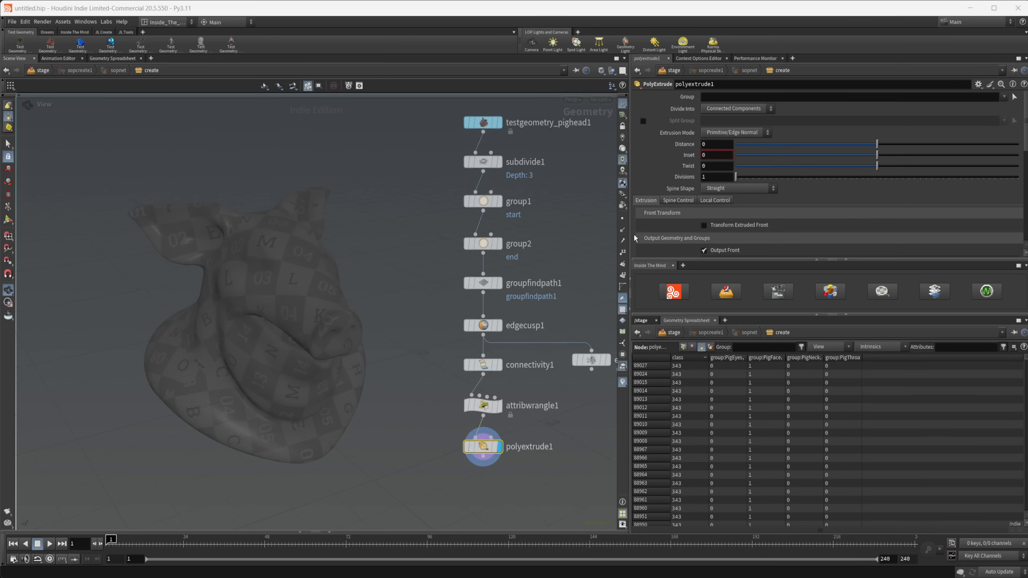
Enable the PolyExtrude's local distance scale using the zscale attribute, and set the extrusion distance to about 0.091
left_click(714, 200)
scroll(683, 197, "down", 1)
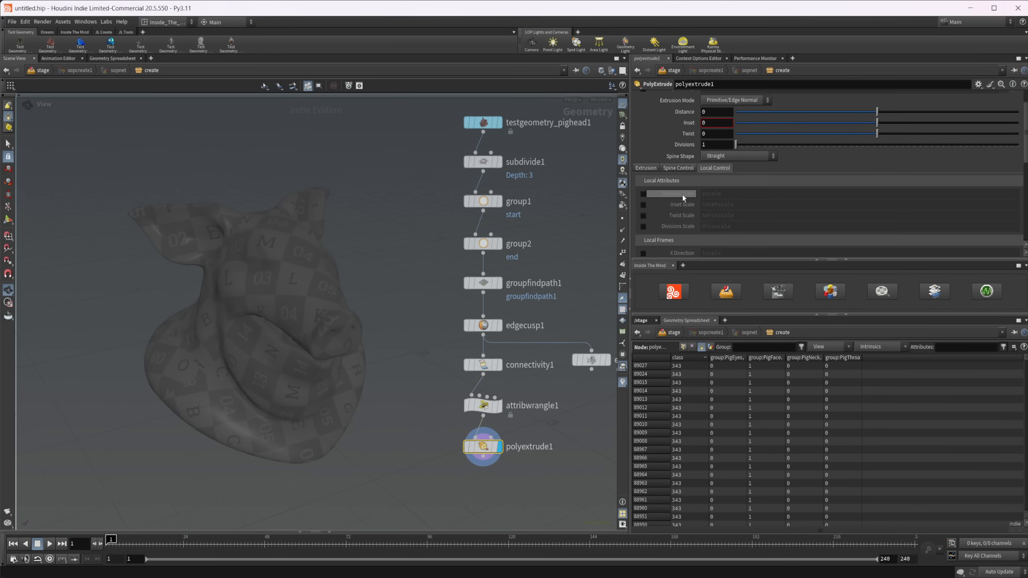
left_click(644, 193)
scroll(680, 240, "up", 1)
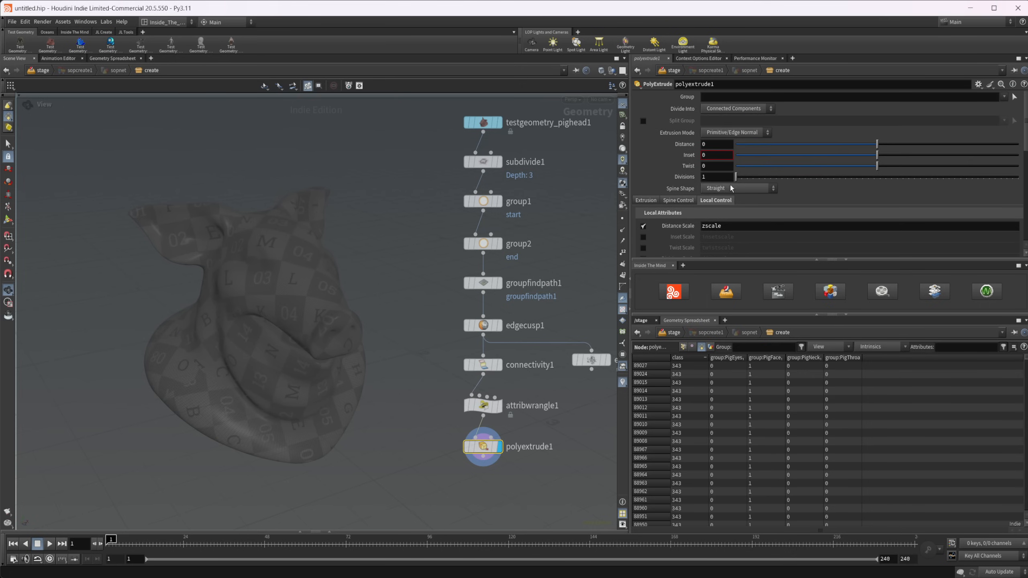
left_click_drag(877, 144, 889, 144)
key("grave")
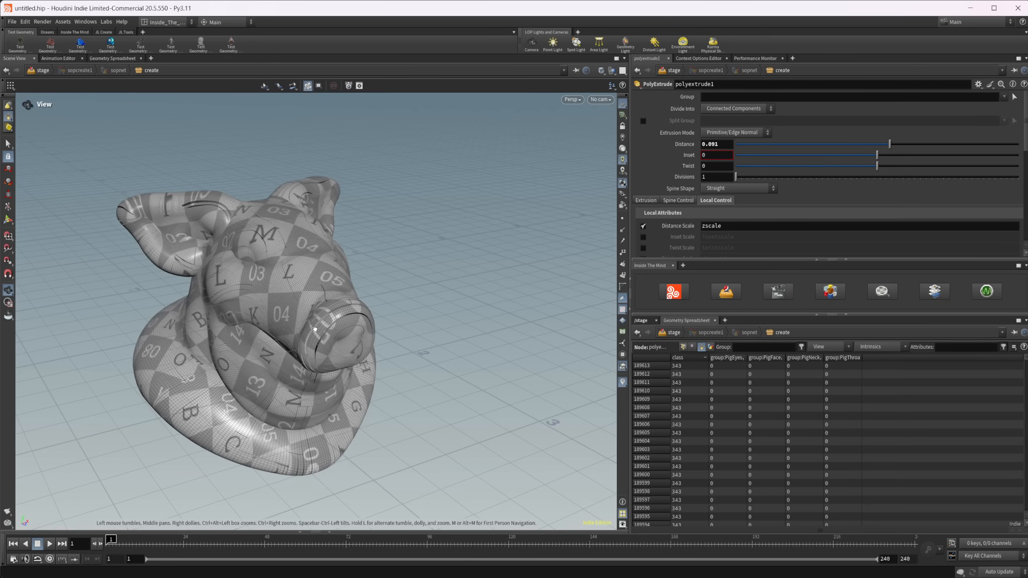
Inspect the extruded pig head, and set the Attribute Wrangle to run over Primitives
mouse_move(259, 320)
left_mouse_down()
mouse_move(296, 318)
mouse_move(254, 310)
left_mouse_up()
right_click_drag(254, 310, 279, 290)
left_click_drag(279, 290, 310, 271)
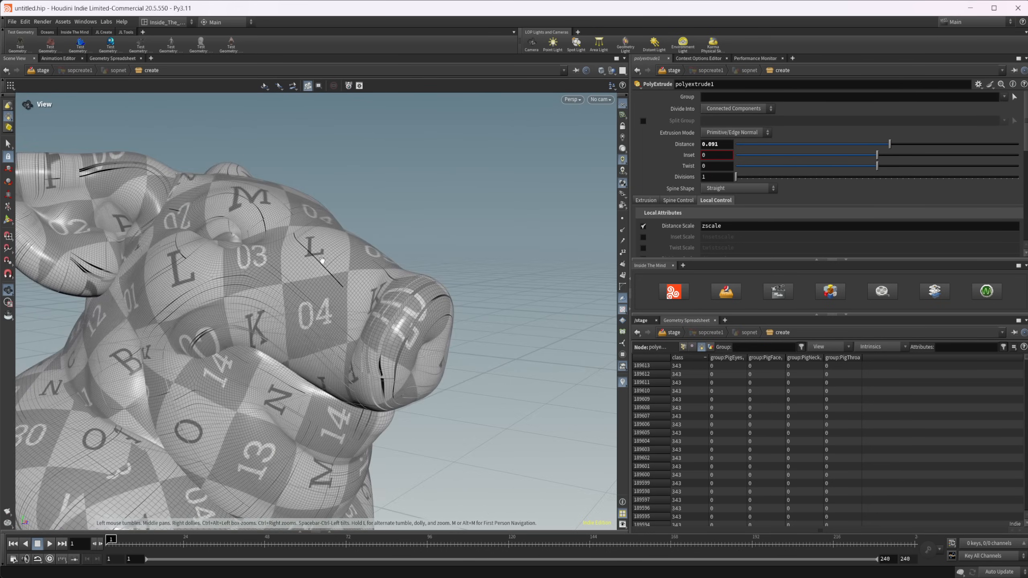
middle_click_drag(251, 284, 322, 289)
right_click_drag(322, 289, 306, 299)
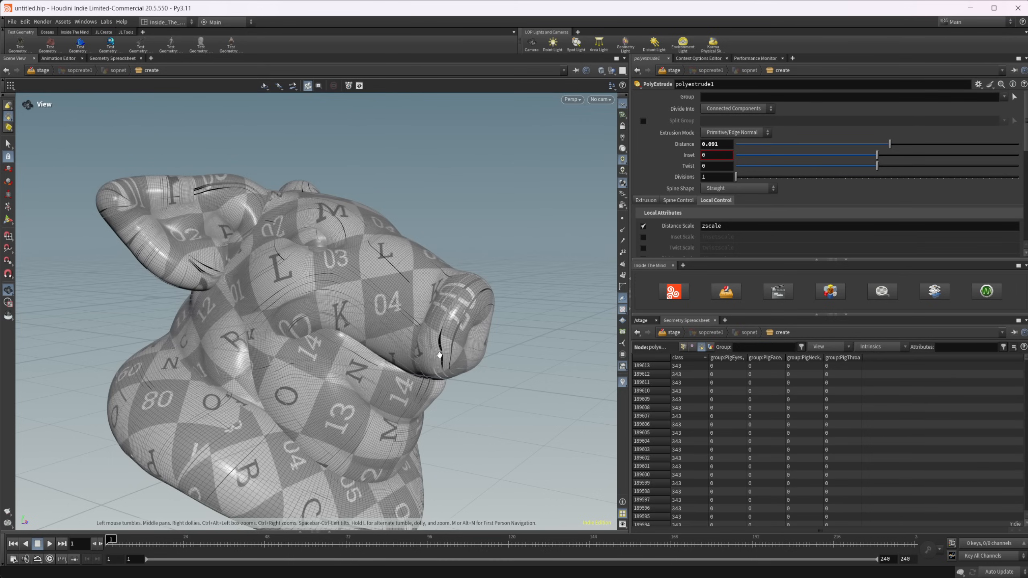
left_click_drag(232, 427, 291, 404)
key("n")
left_click(483, 406)
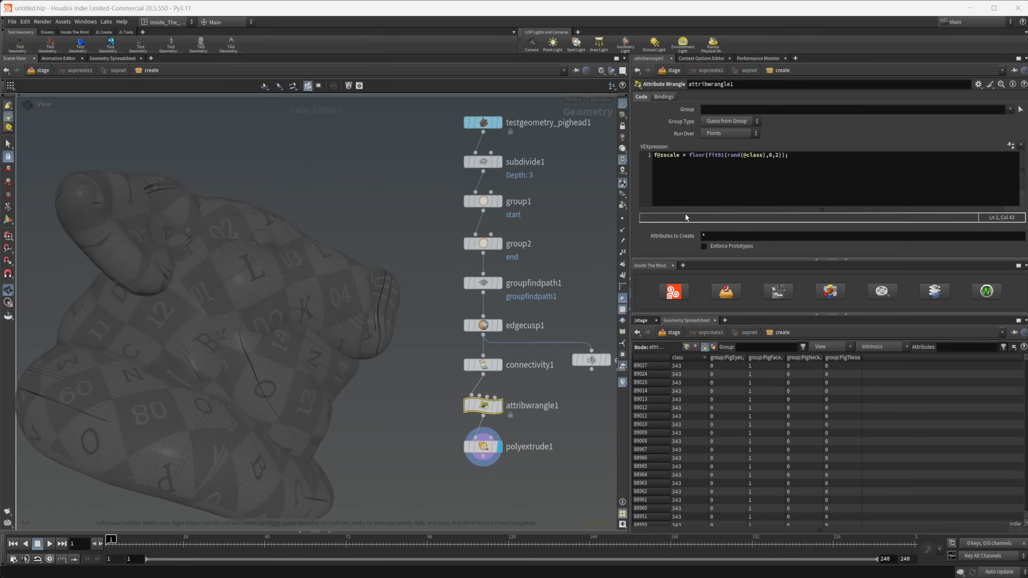
left_click(728, 134)
left_click(734, 153)
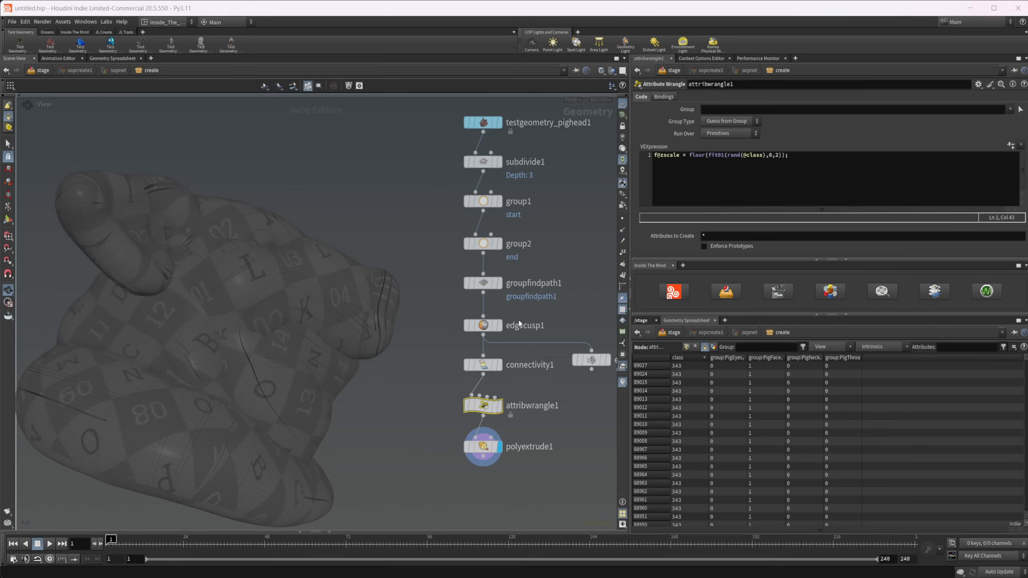
key("n")
left_click_drag(319, 370, 294, 327)
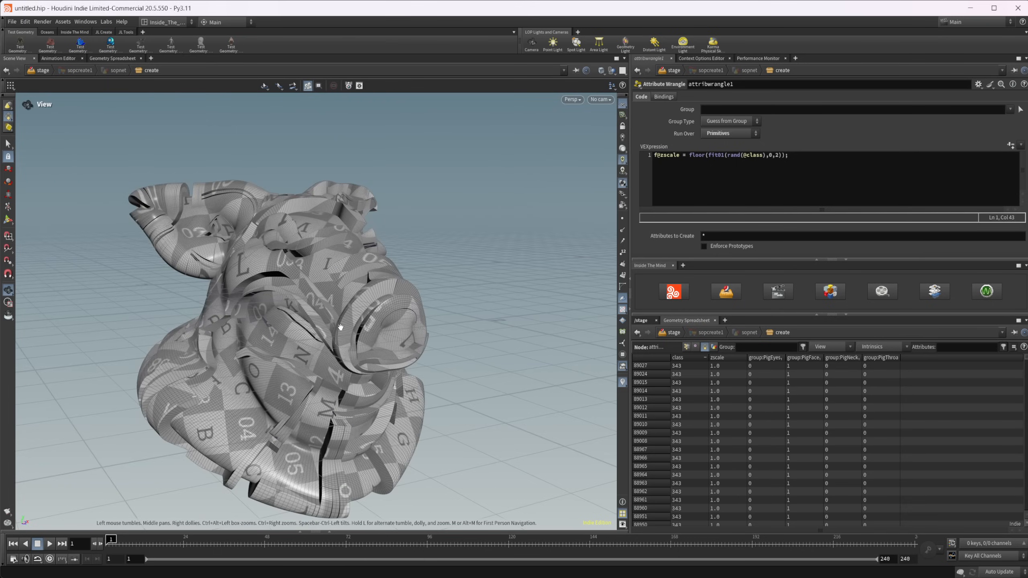
Reduce the PolyExtrude distance to 0.01
key("n")
left_click(483, 446)
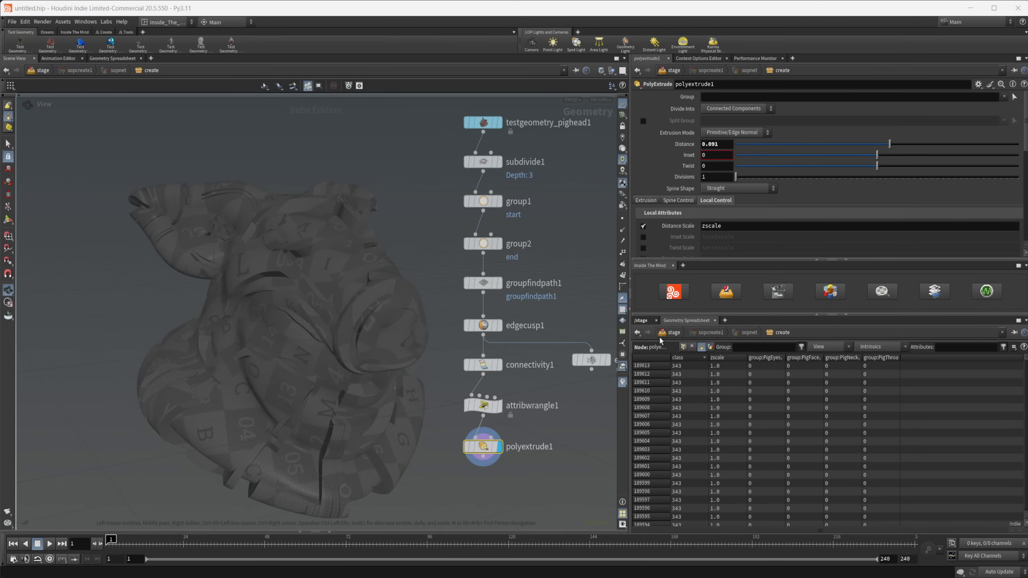
left_click_drag(889, 144, 881, 145)
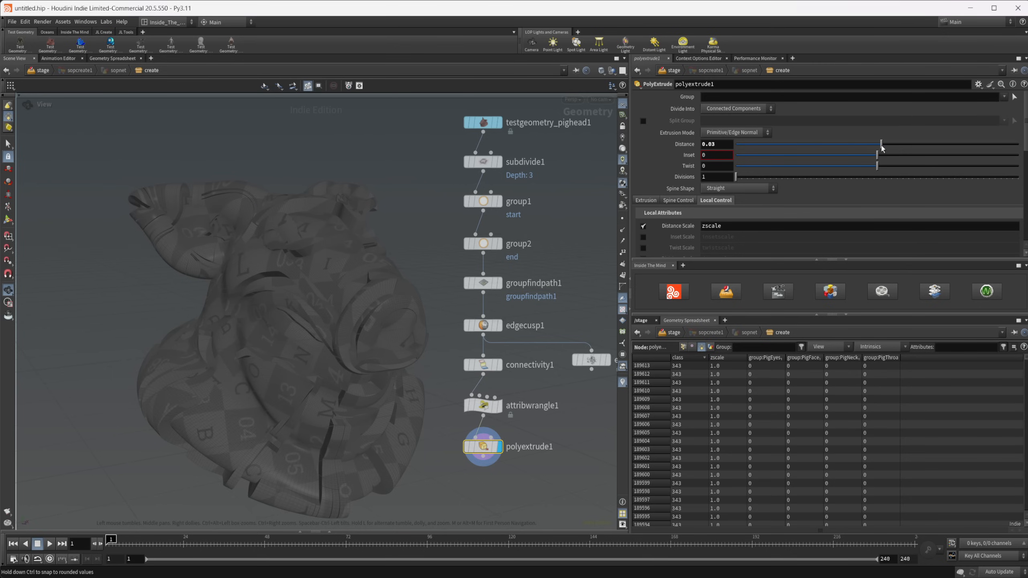
left_click(718, 144)
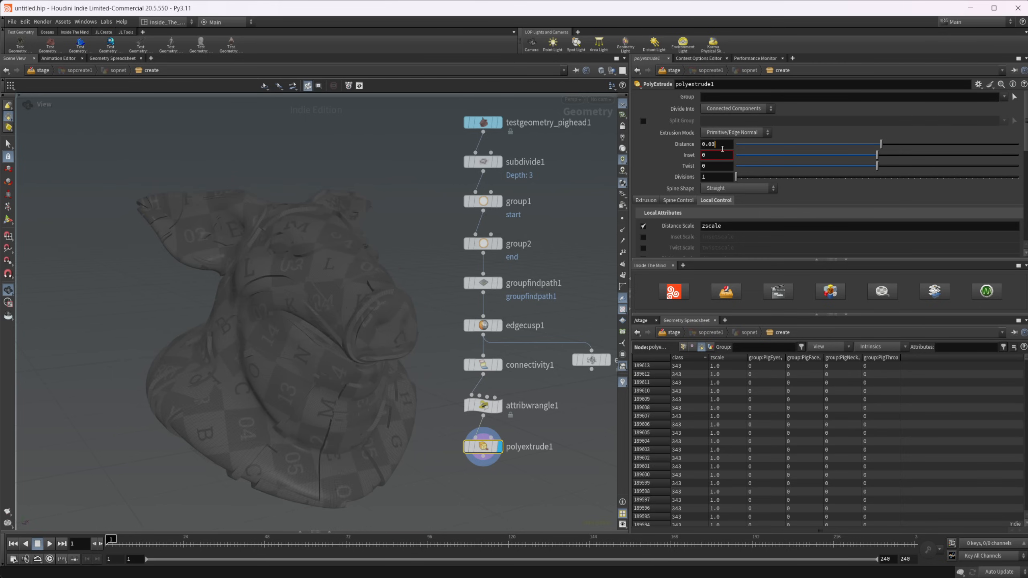
key("Return")
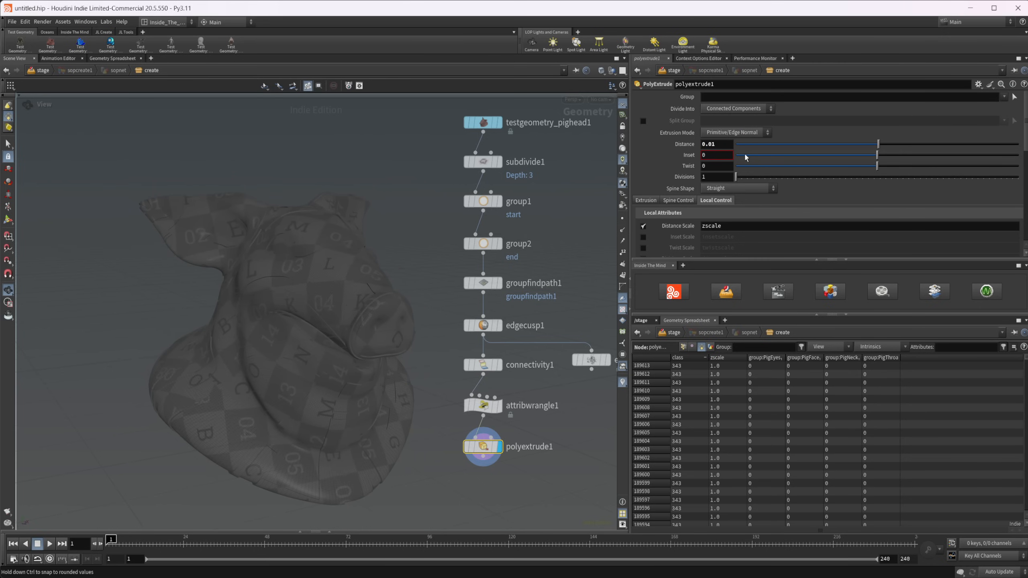
Try global seeds of 0.281 and 0.729 for group2's random chance, and settle on 0.479
scroll(379, 258, "up", 10)
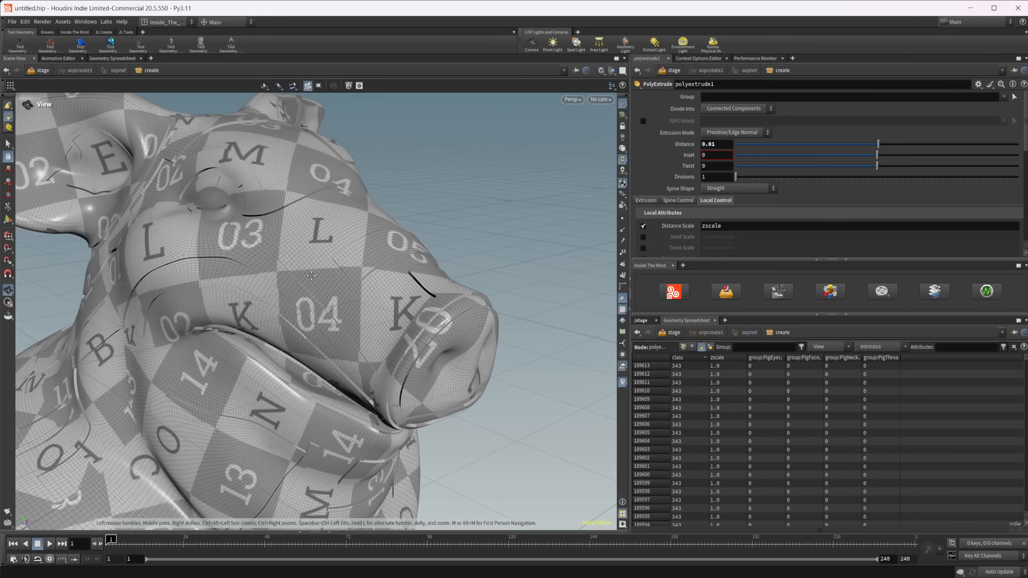
mouse_move(379, 257)
left_mouse_down()
mouse_move(351, 314)
mouse_move(404, 274)
mouse_move(391, 268)
left_mouse_up()
left_click_drag(395, 385, 344, 314)
middle_click_drag(391, 317, 369, 341)
key("shift+n")
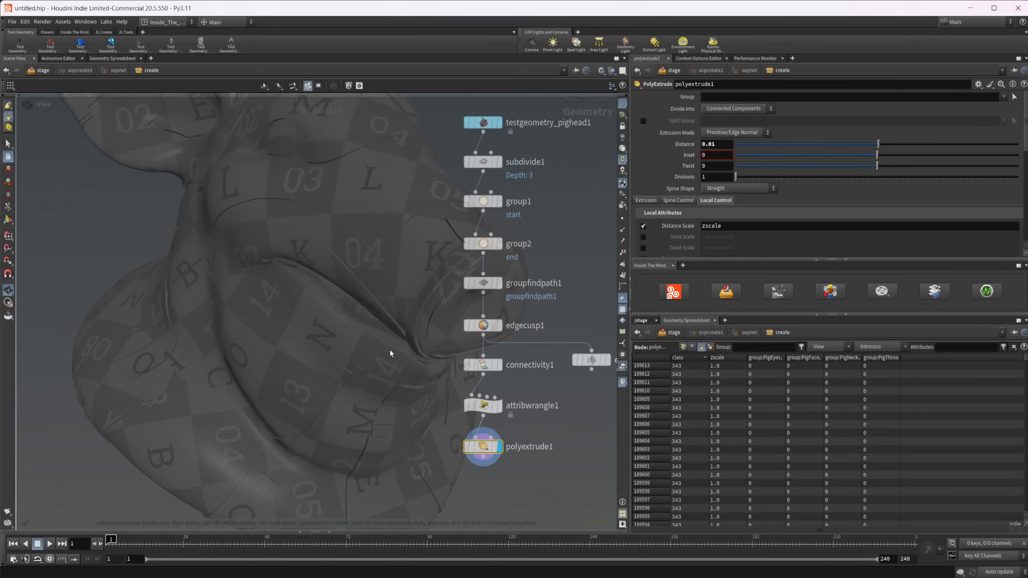
left_click(428, 288)
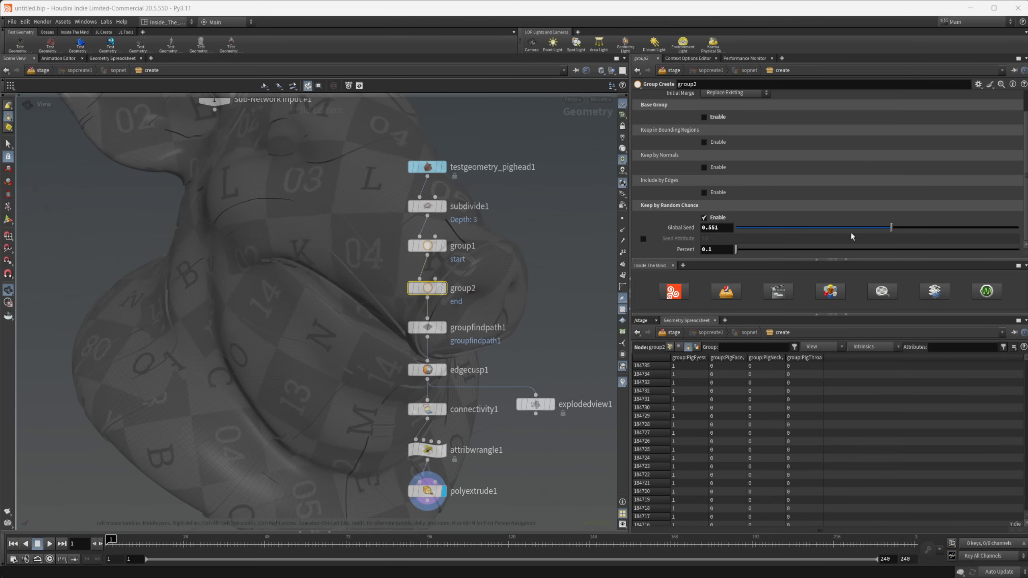
left_click_drag(890, 227, 816, 229)
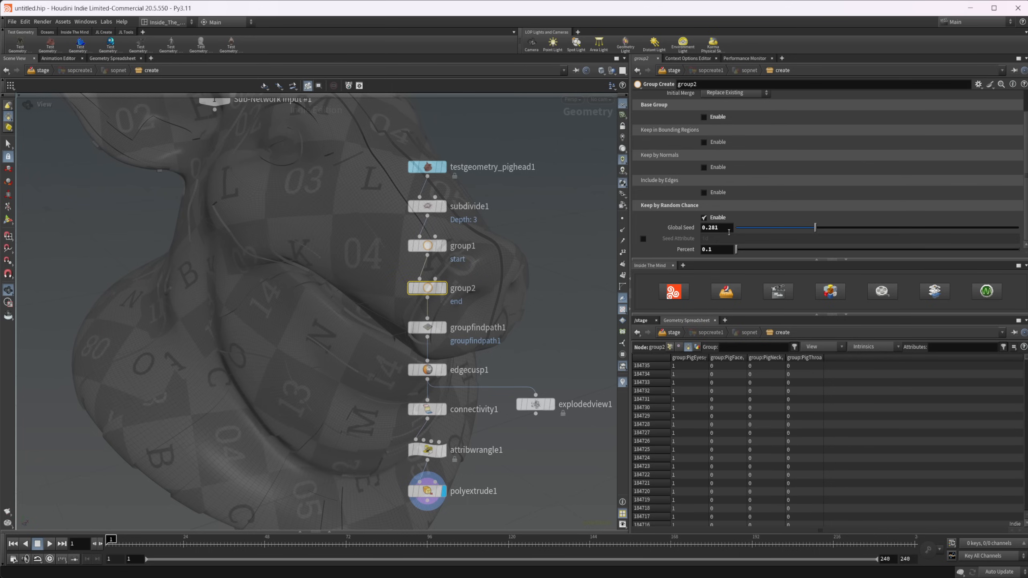
left_click(942, 228)
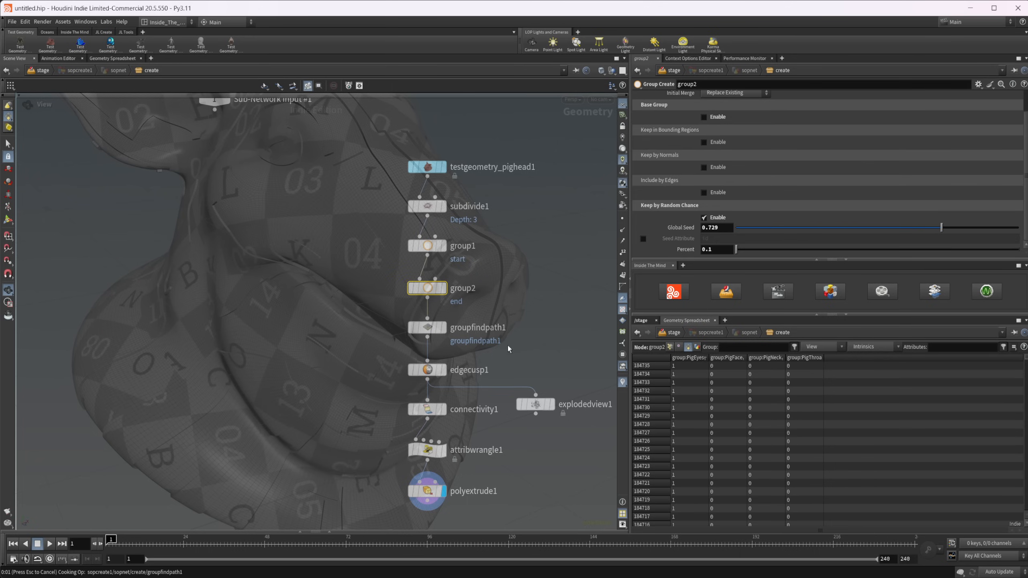
left_click(871, 228)
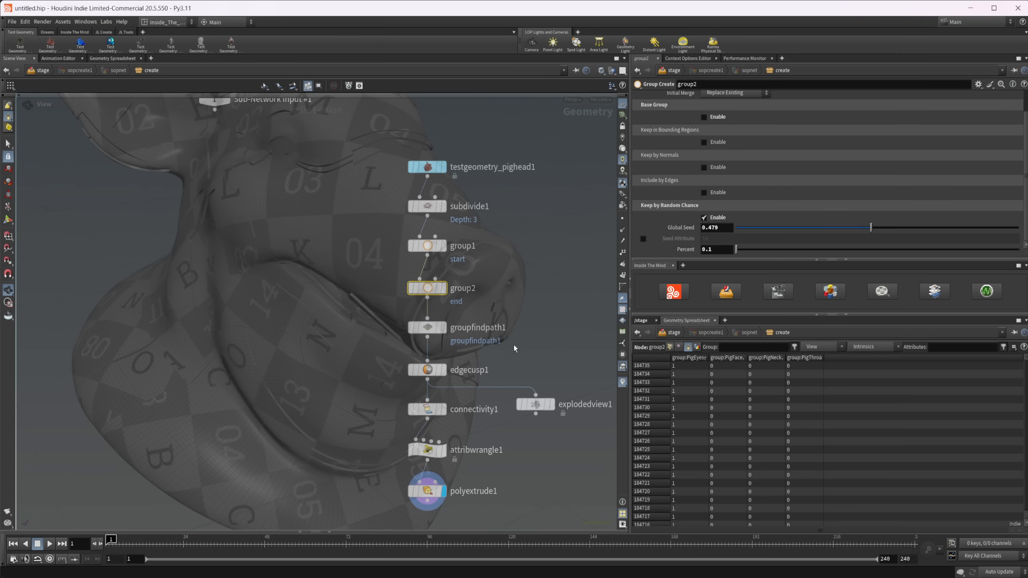
Turn off the UV checker texture display on the pig head and inspect the plain shaded panels
key("ctrl+grave")
left_click_drag(420, 337, 370, 327)
scroll(429, 292, "down", 3)
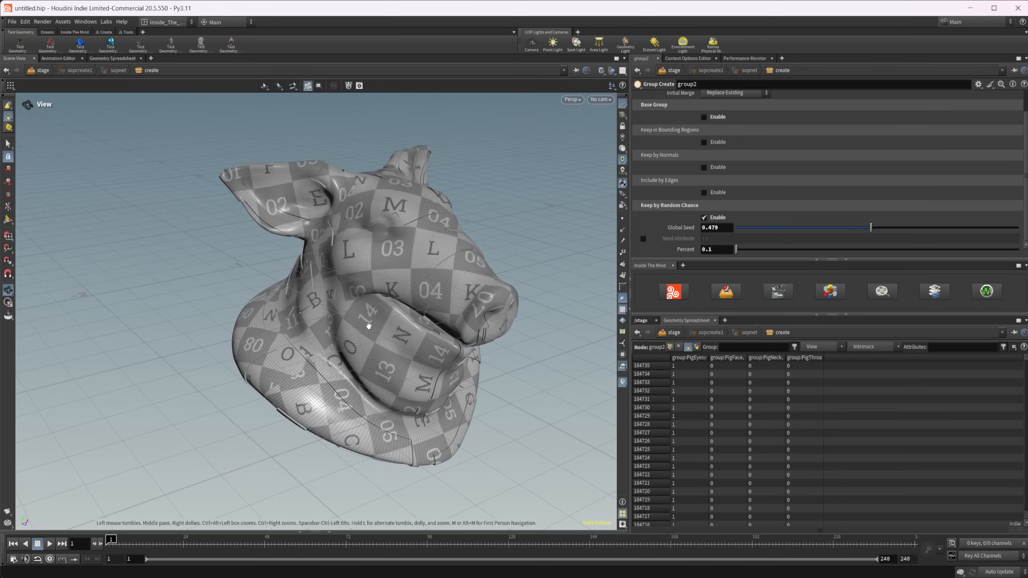
left_click(624, 310)
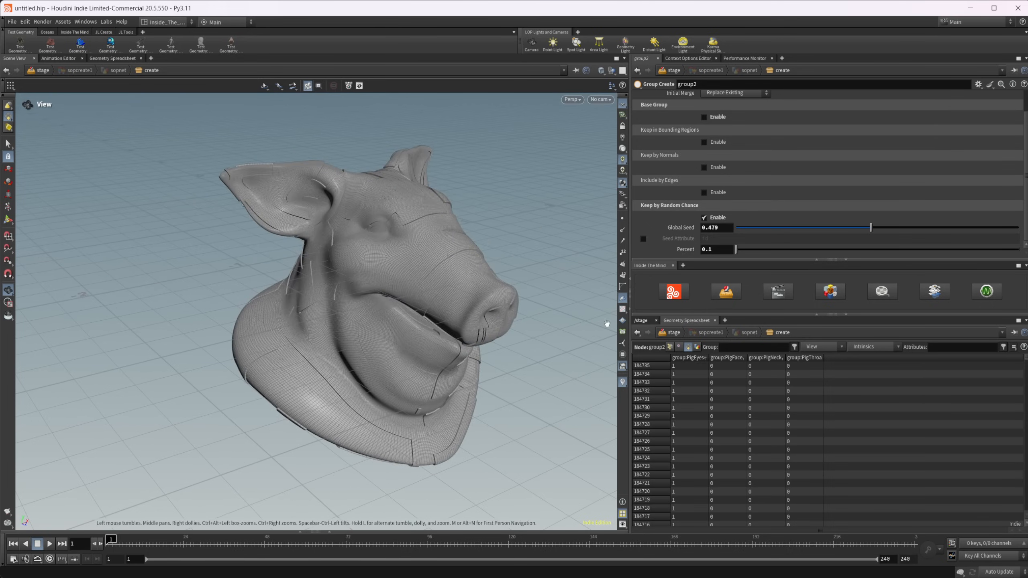
left_click_drag(471, 350, 361, 371)
middle_click_drag(366, 348, 315, 342)
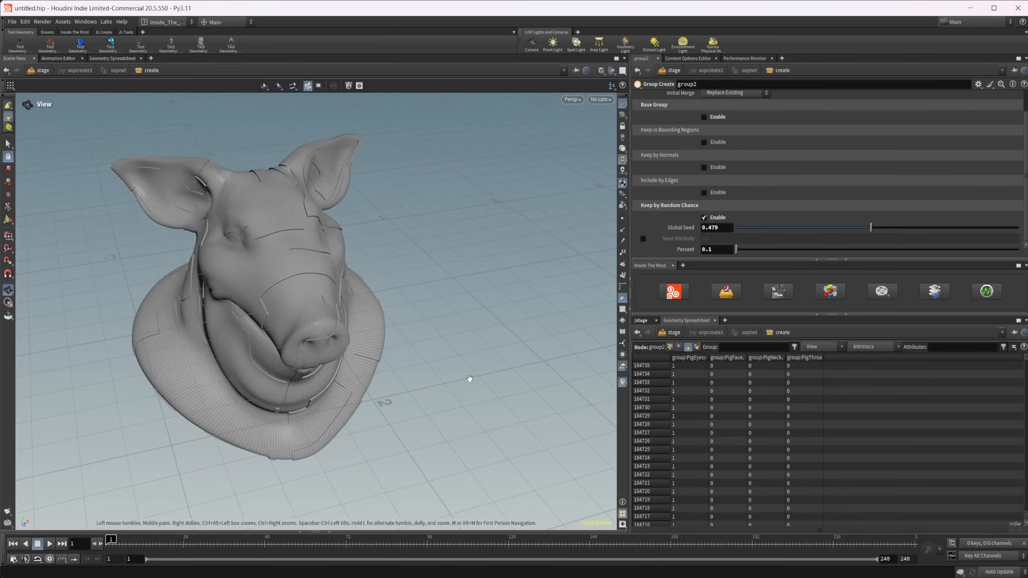
Add a Grid node in free space beside the pig head node chain
key("n")
scroll(527, 319, "down", 3)
middle_click_drag(526, 319, 547, 323)
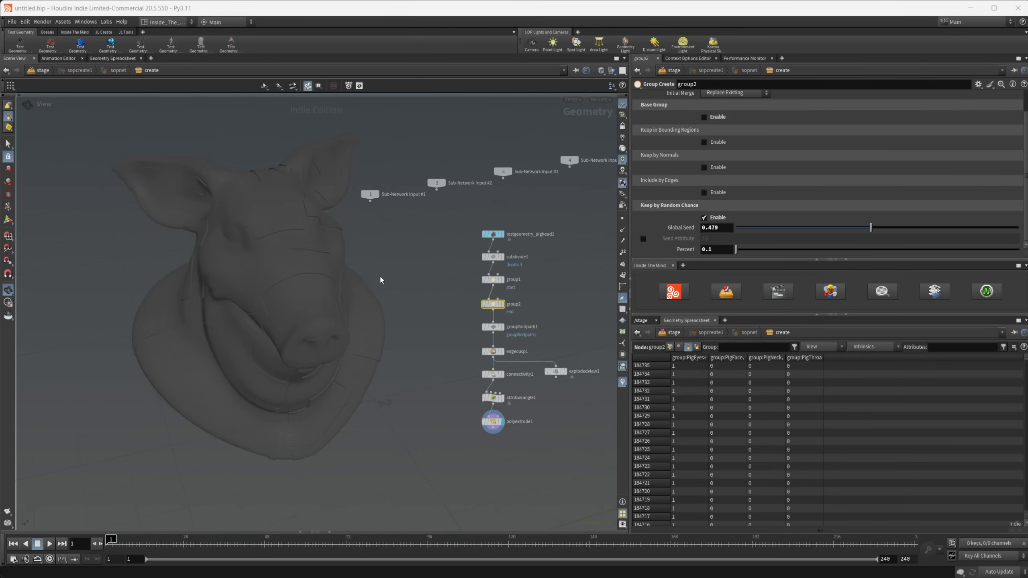
key("Tab")
type("grid")
key("Return")
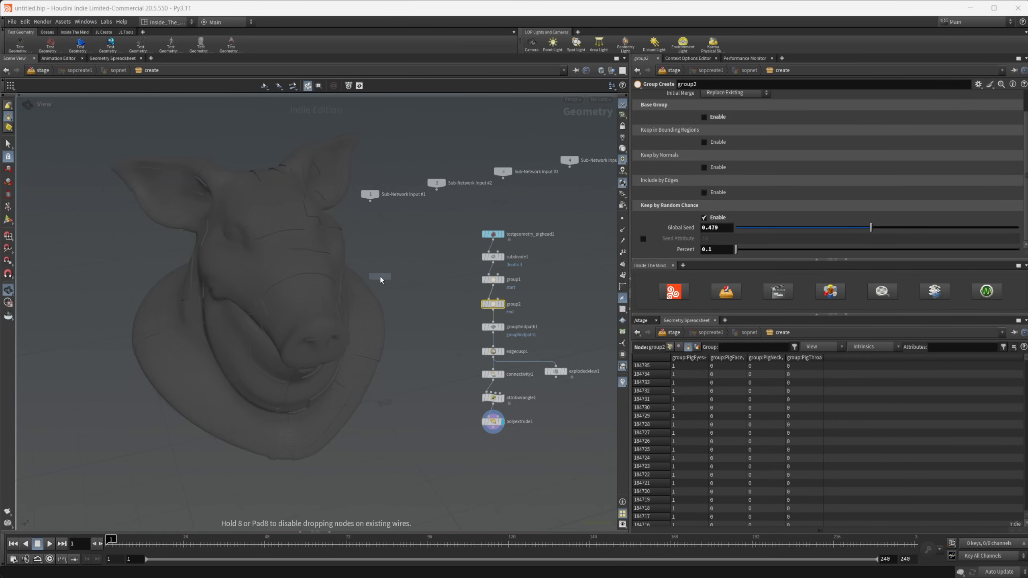
left_click(378, 275)
Copy the start and end group nodes beneath the new grid, and arrange the three connected nodes in a vertical column
scroll(398, 278, "up", 3)
middle_click_drag(506, 280, 488, 274)
left_click_drag(476, 259, 338, 327)
left_click_drag(354, 277, 339, 318)
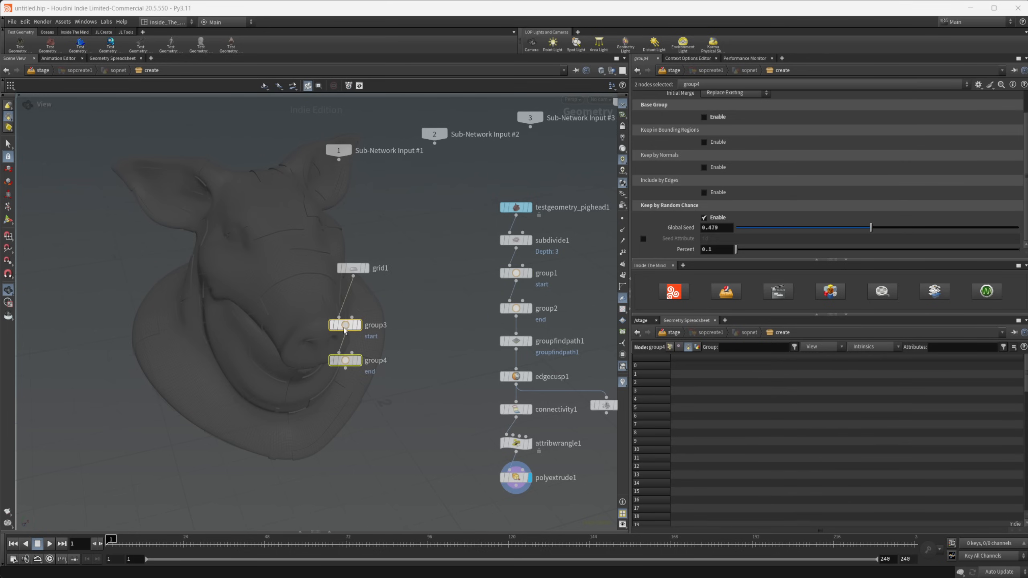
left_click_drag(371, 396, 352, 273)
left_click_drag(333, 239, 366, 437)
key("l")
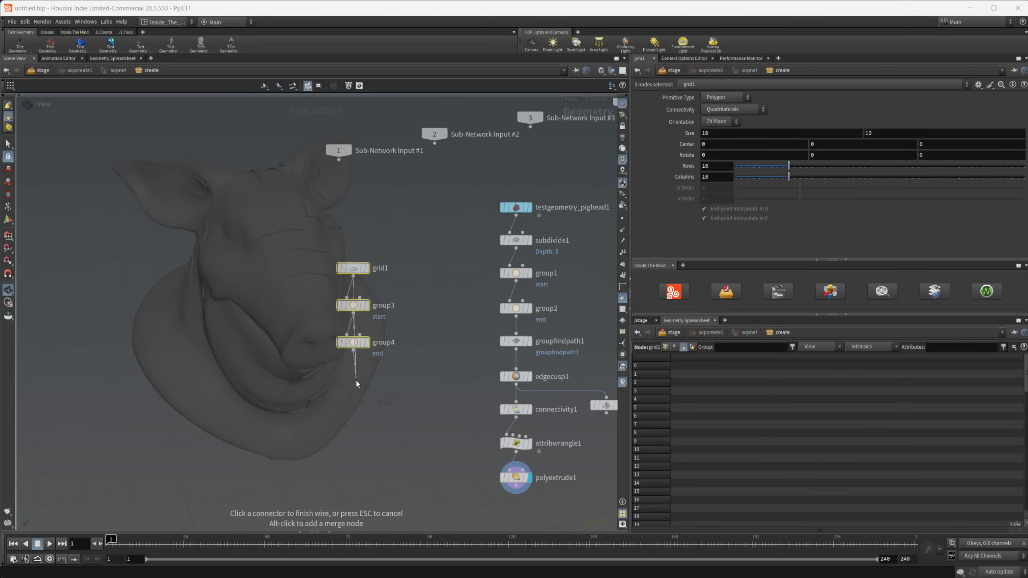
Raise the grid's row and column counts to the maximum of their slider ranges
left_click(358, 268)
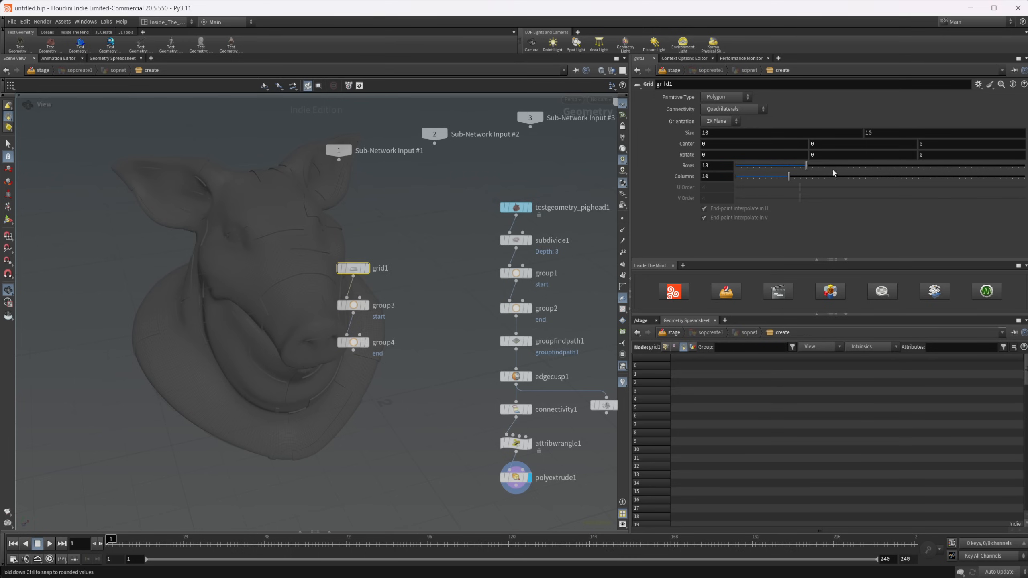
left_click_drag(788, 166, 1024, 166)
left_click(1023, 177)
Copy the Group Find Path node below the grid's end group, and display its result on the grid
left_click(353, 342)
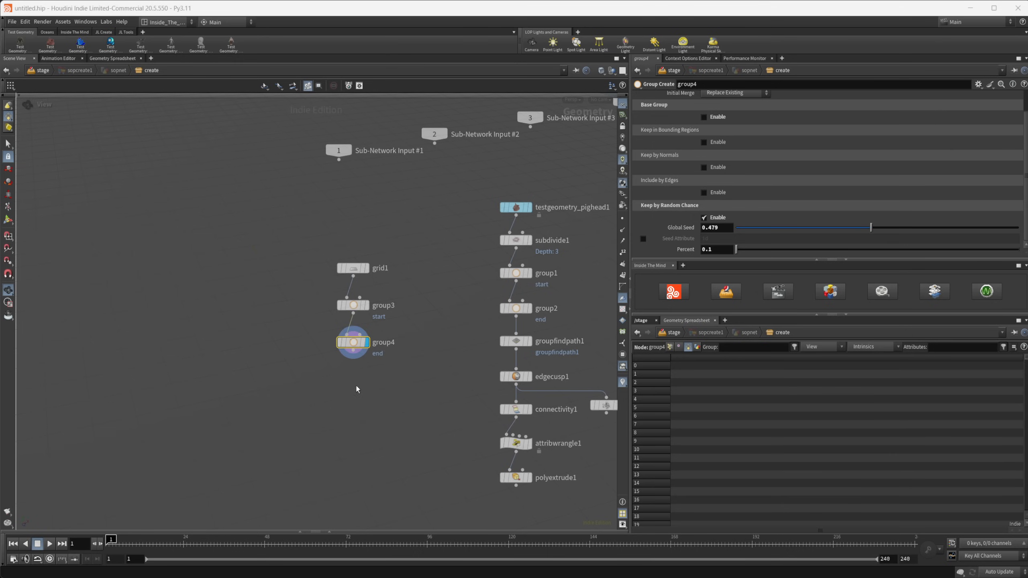
key("Tab")
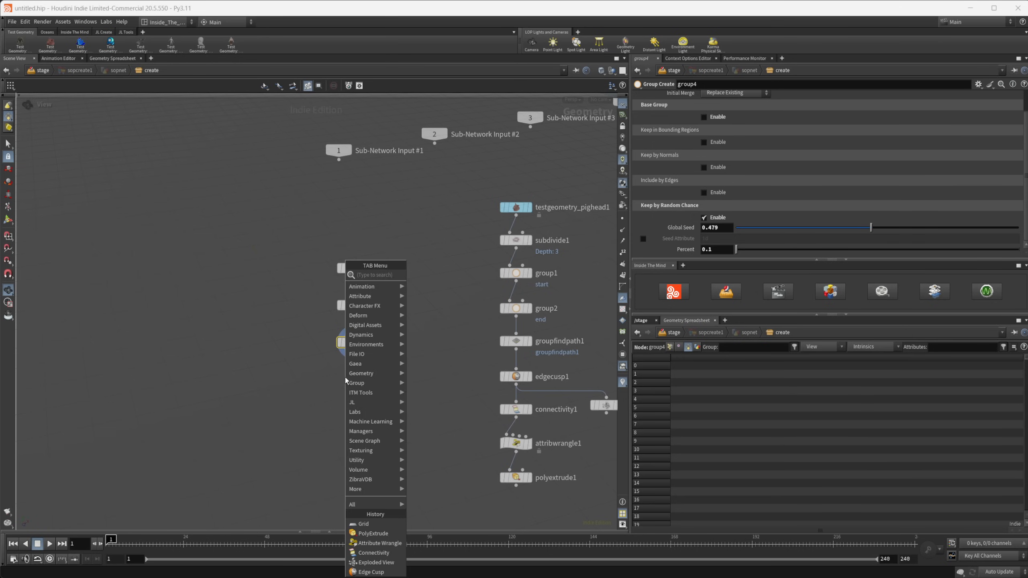
key("Escape")
left_click_drag(516, 341, 350, 385, "alt")
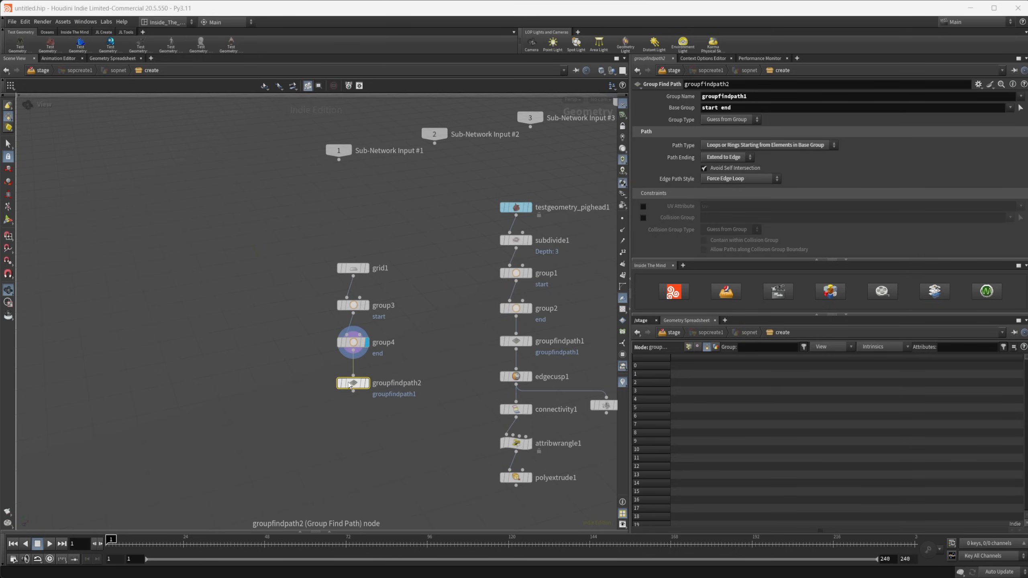
left_click(366, 383)
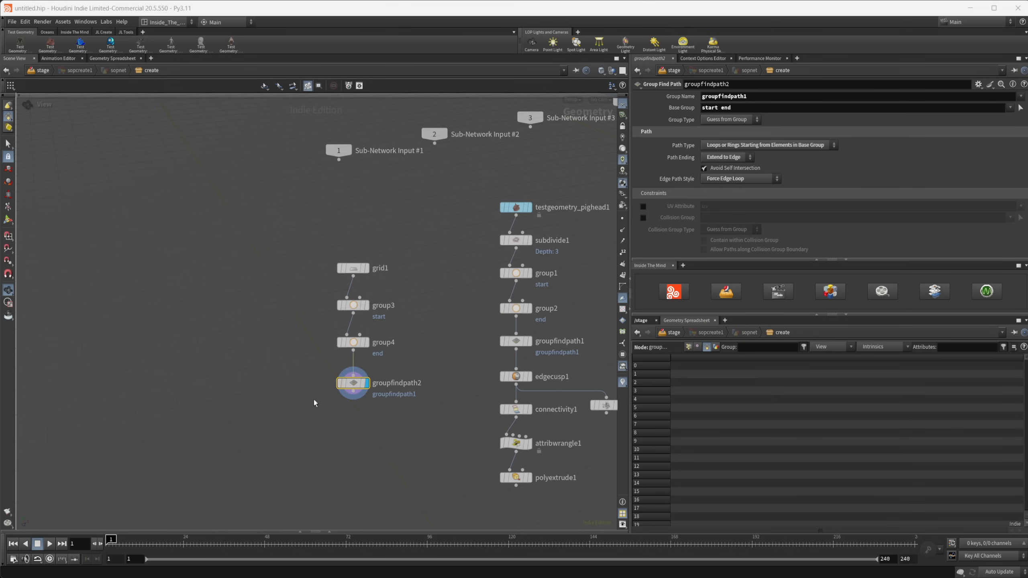
middle_click_drag(309, 390, 310, 391)
key("Escape")
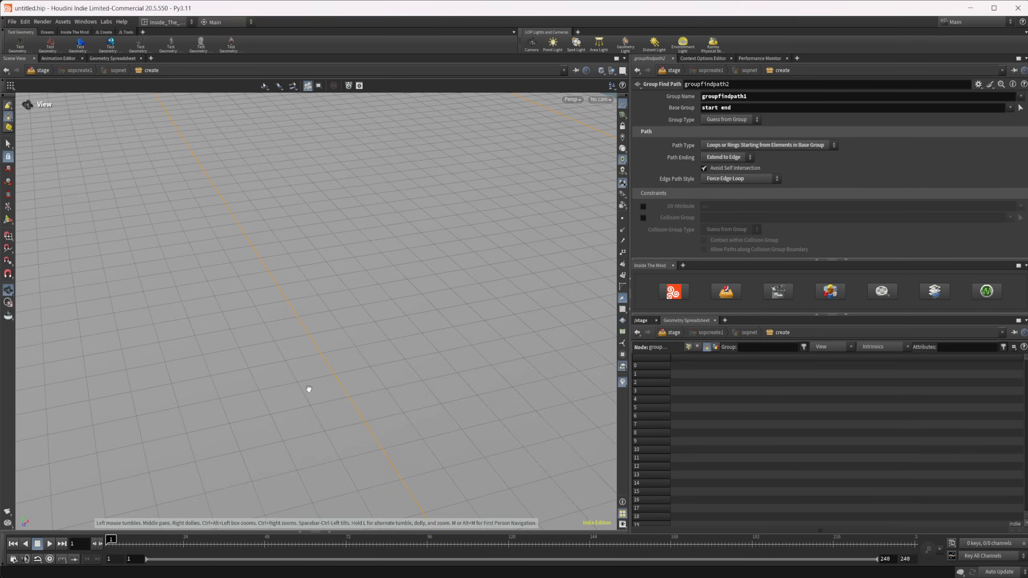
right_click_drag(419, 352, 241, 354)
left_click_drag(241, 354, 324, 349)
key("n")
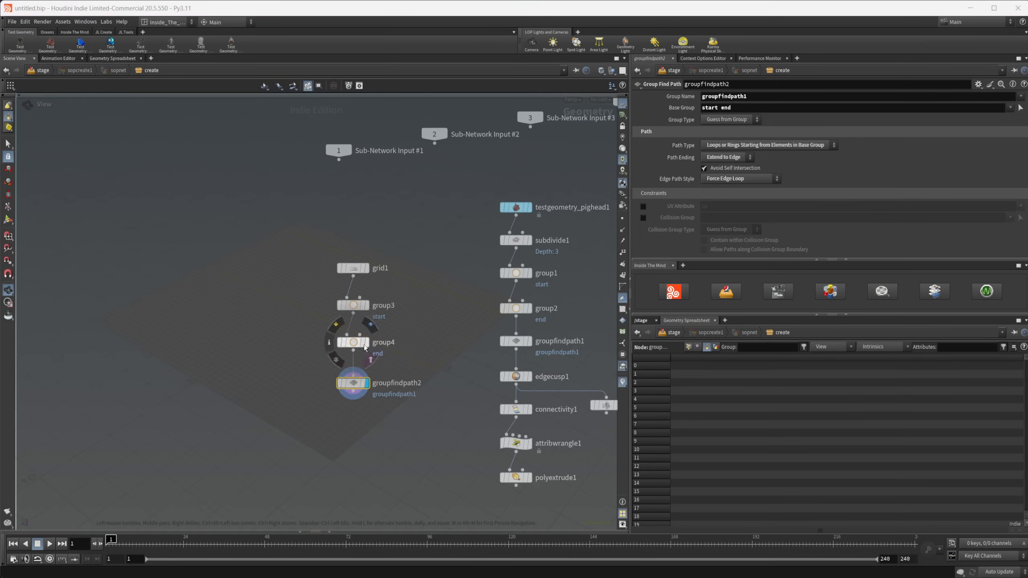
Raise the random-chance percent to 1.7 on the grid's start group and 1.3 on its end group
left_click(353, 304)
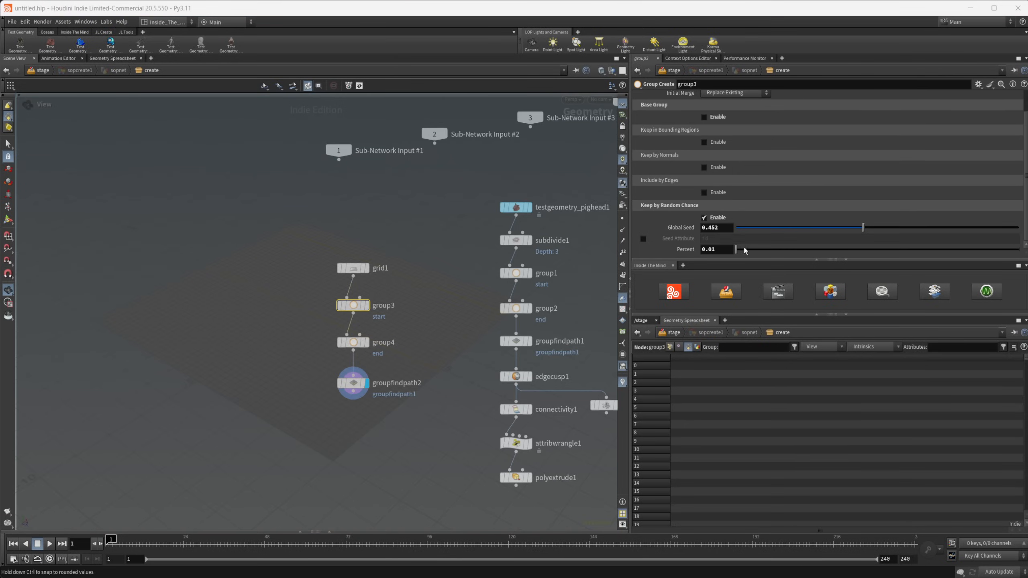
left_click_drag(743, 249, 742, 250)
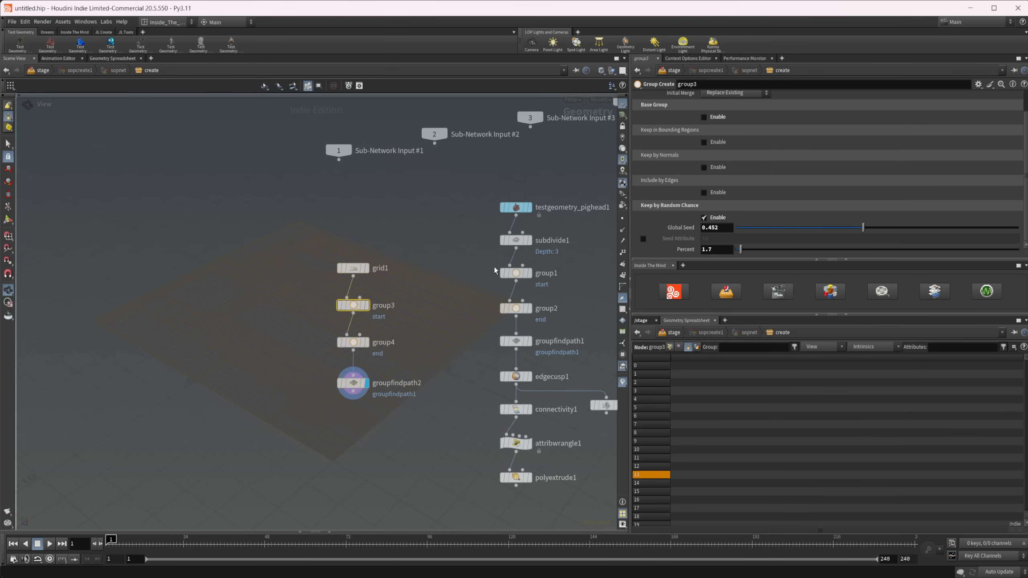
left_click(351, 342)
left_click_drag(752, 254, 740, 254)
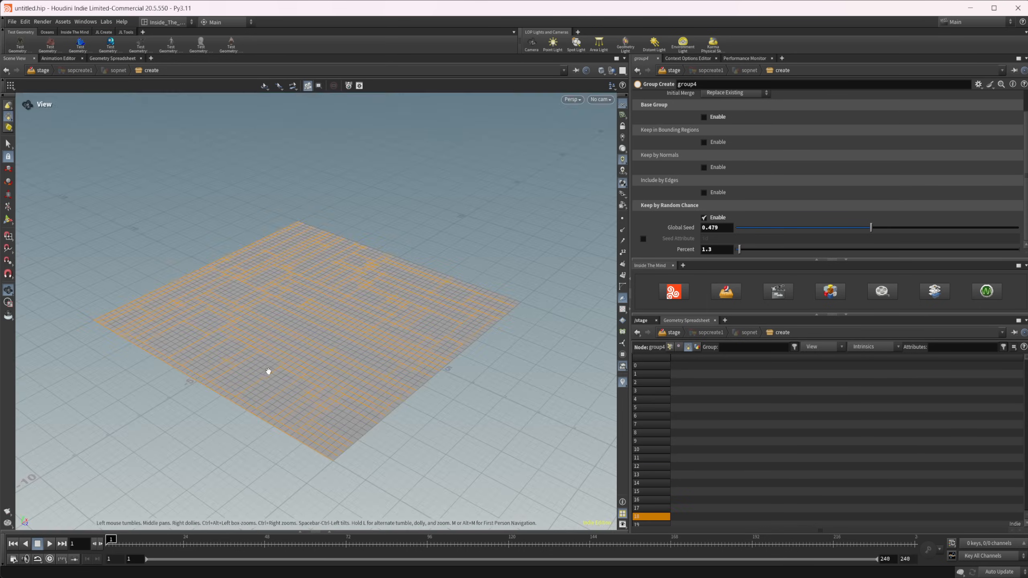
left_click_drag(266, 370, 417, 304)
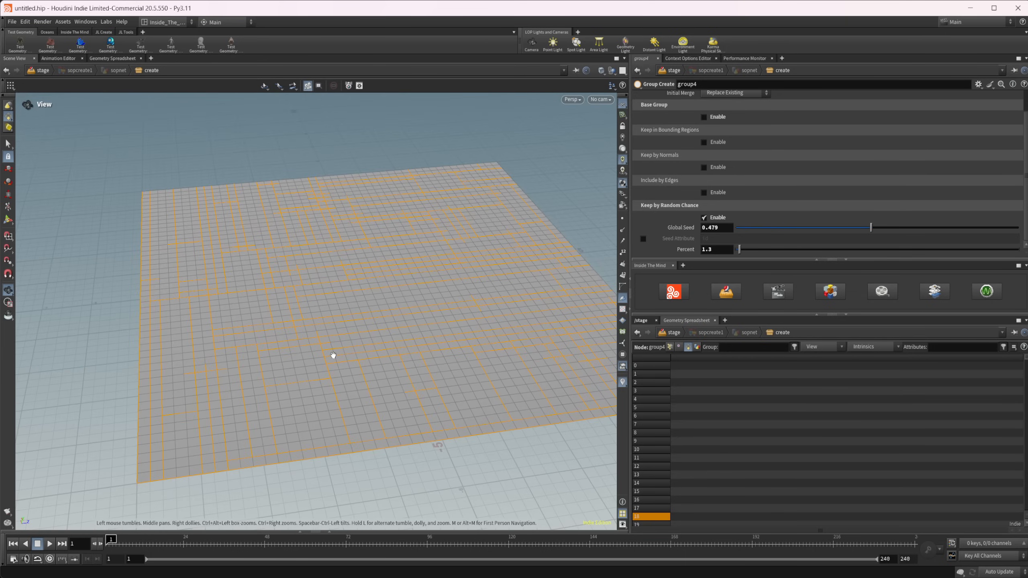
Connect the grid's Group Find Path output to the Edge Cusp node's input and display the PolyExtrude result on the grid
key("n")
left_click_drag(327, 349, 489, 327)
left_click(490, 439)
key("r")
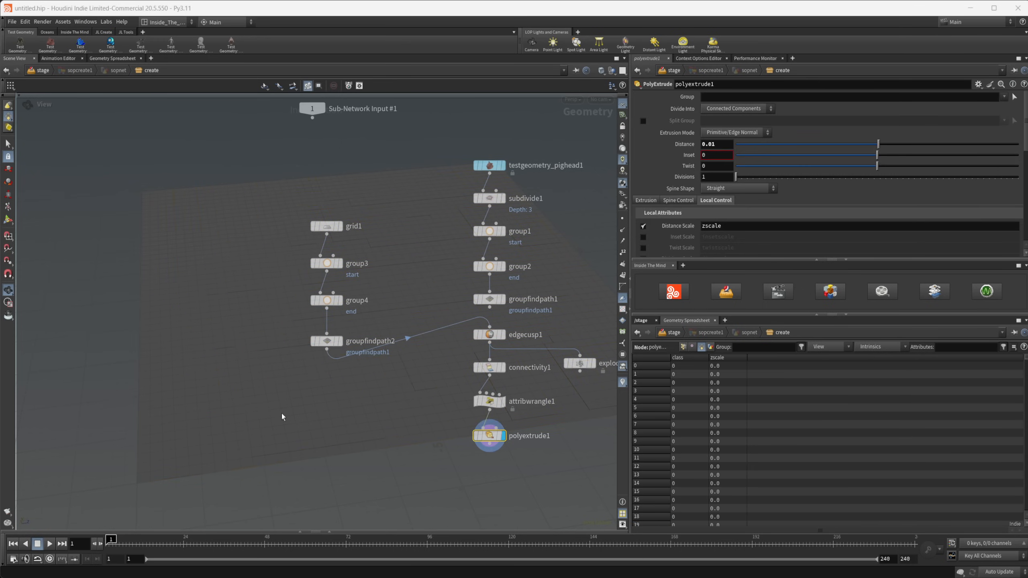
key("n")
mouse_move(354, 363)
left_mouse_down()
mouse_move(323, 324)
mouse_move(334, 357)
left_mouse_up()
key("n")
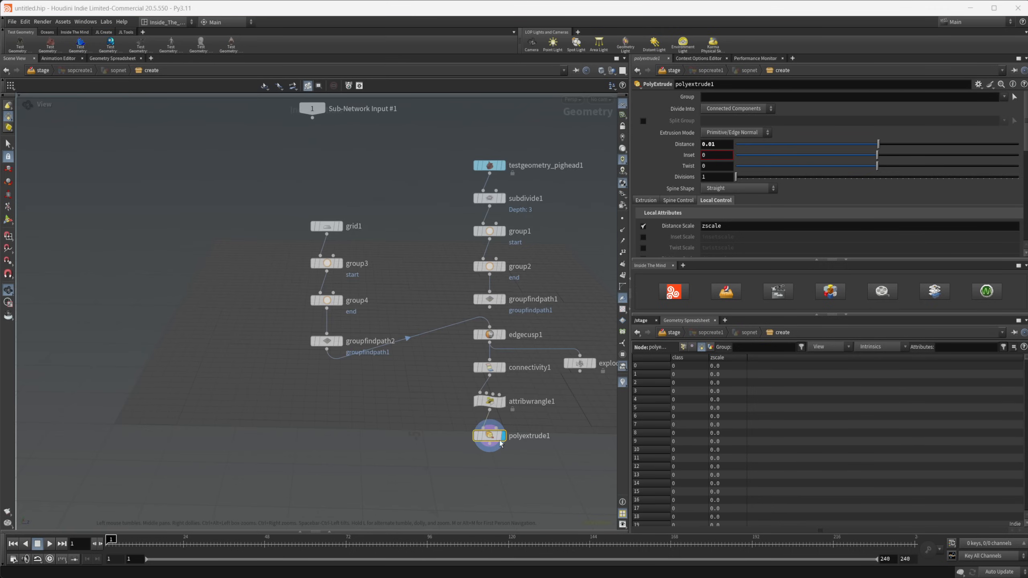
Set the PolyExtrude distance to 0.169 so the grid panels extrude higher
left_click_drag(878, 144, 901, 145)
key("n")
left_click_drag(367, 379, 402, 302)
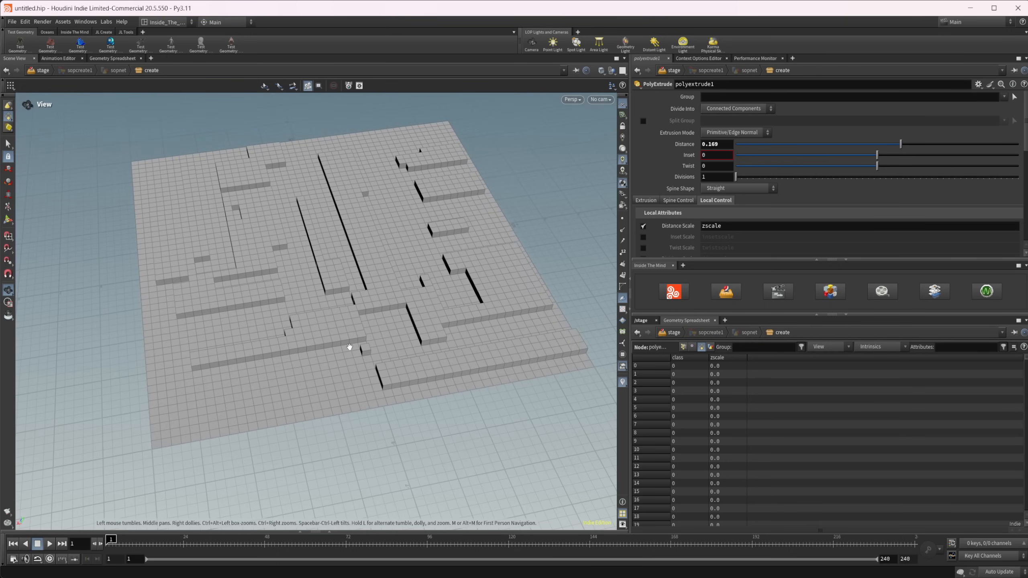
Move the four-node grid chain closer to the pig head chain and display its Group Find Path node
key("n")
left_click(332, 343)
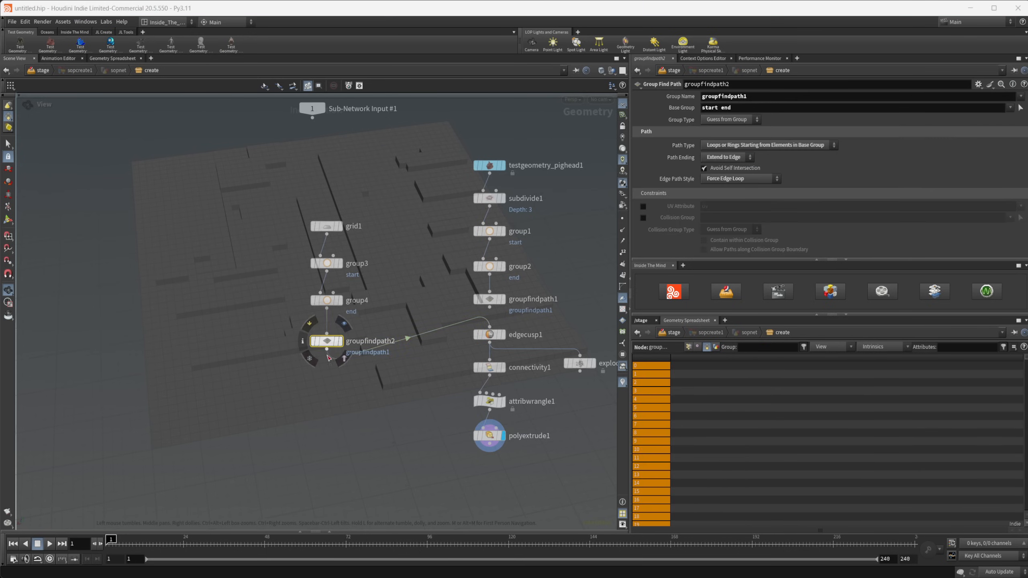
left_click_drag(294, 208, 406, 349)
left_click(400, 345)
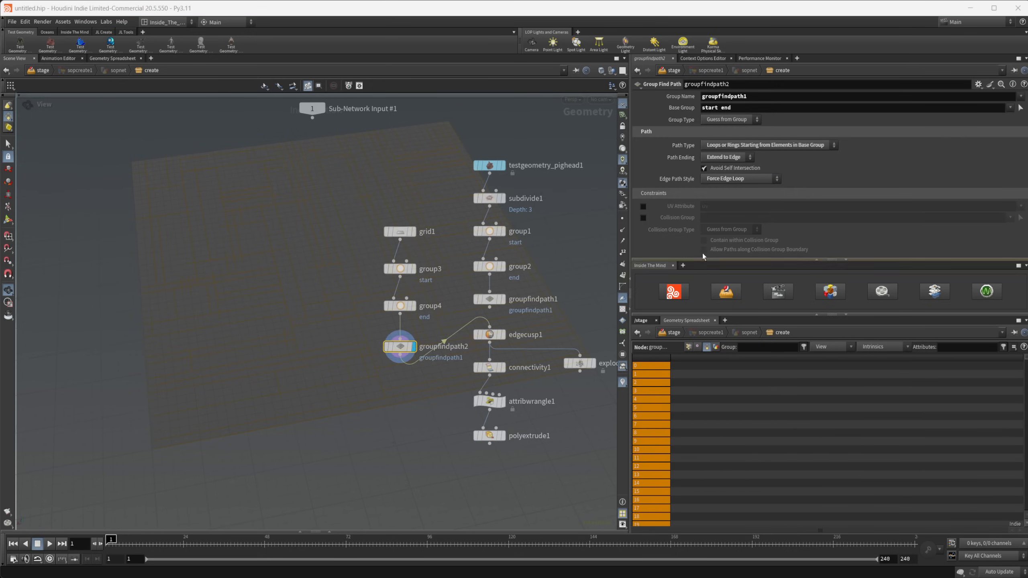
Set the grid's Group Find Path to Paths through Each Base Group Element in Order, with the path ending Stop at End
left_click(746, 149)
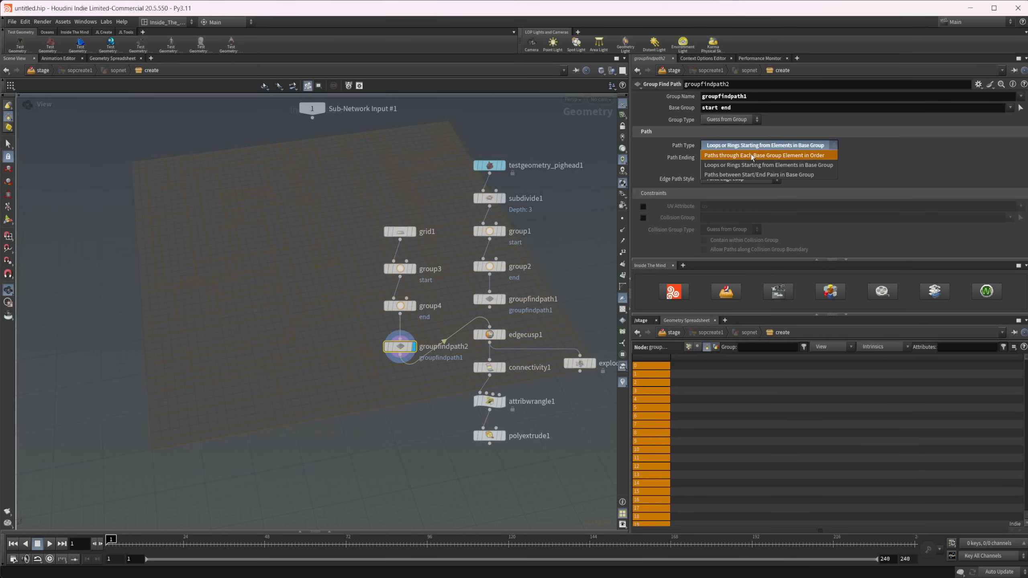
left_click(749, 154)
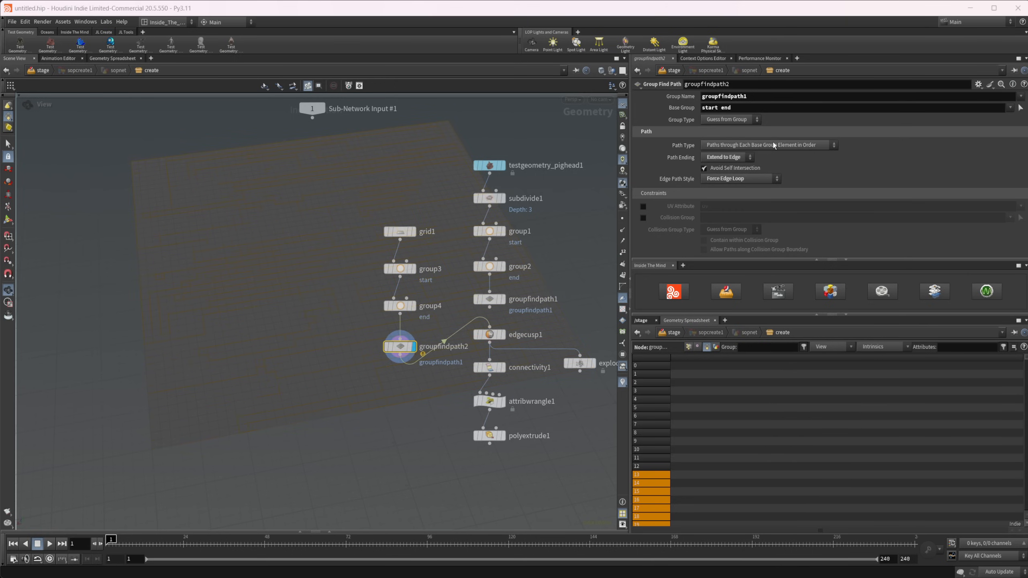
left_click(720, 159)
left_click(732, 168)
Turn the grid's start group into a Primitives group with base group 0 enabled and random chance disabled
left_click(400, 269)
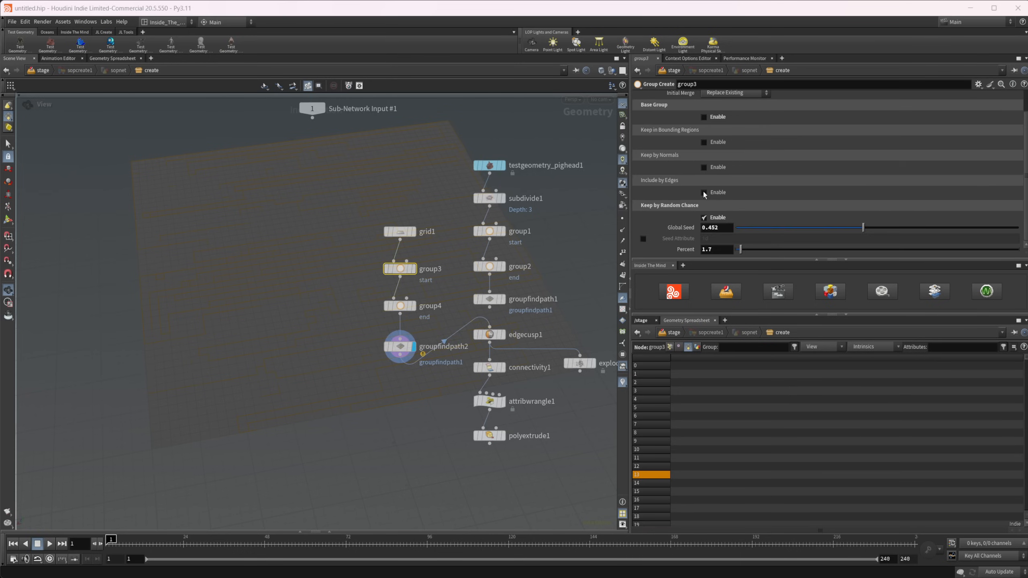
left_click(704, 218)
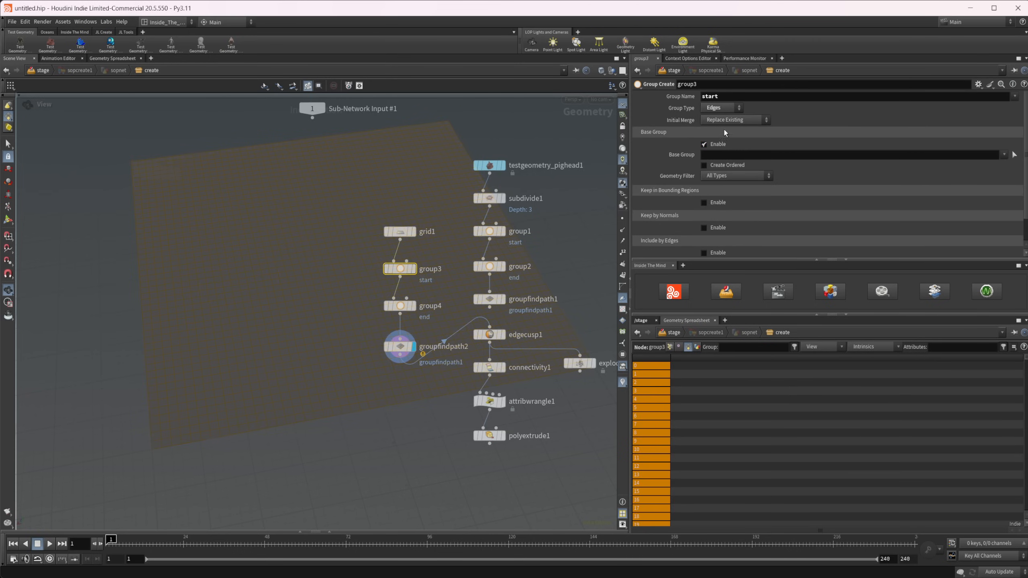
left_click(732, 156)
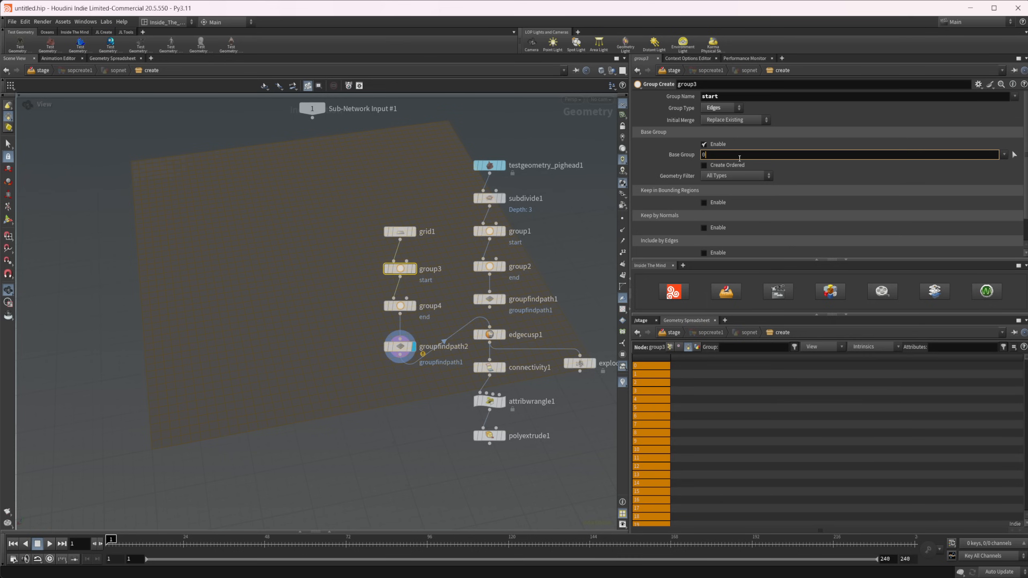
key("Return")
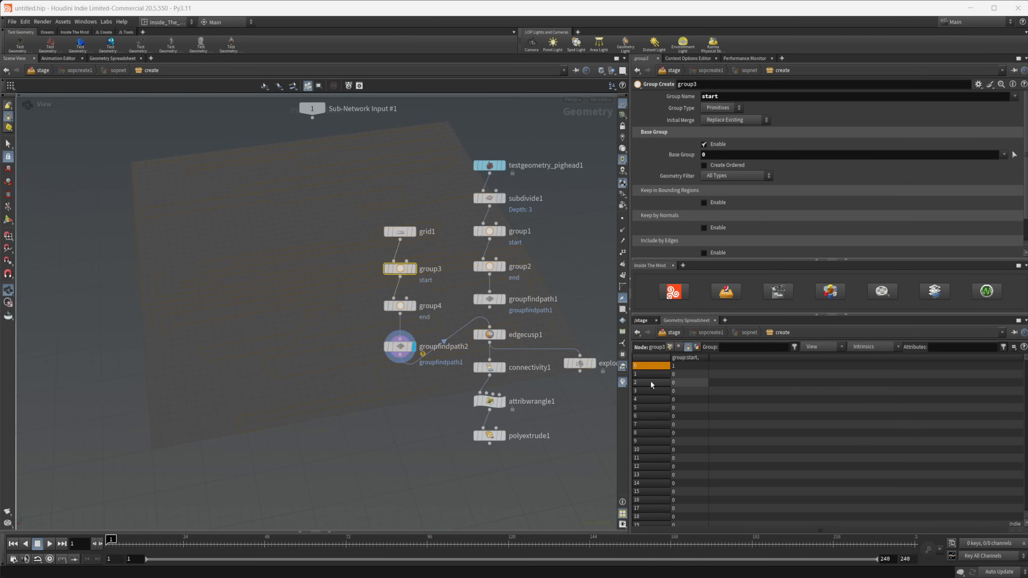
left_click(665, 357)
Disable random chance on the grid's end group and enable its base group with the value 2400
left_click(399, 308)
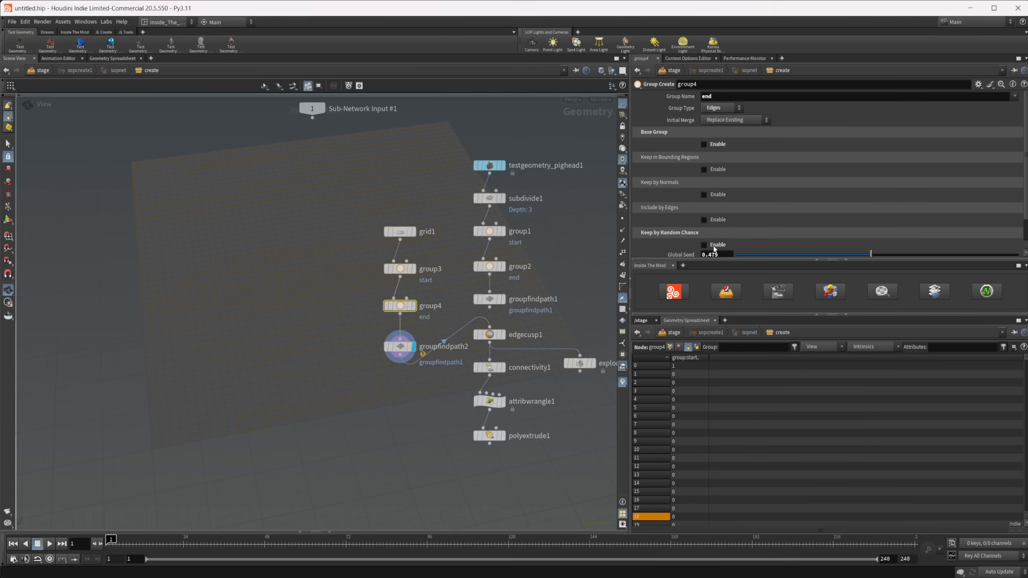
left_click(715, 245)
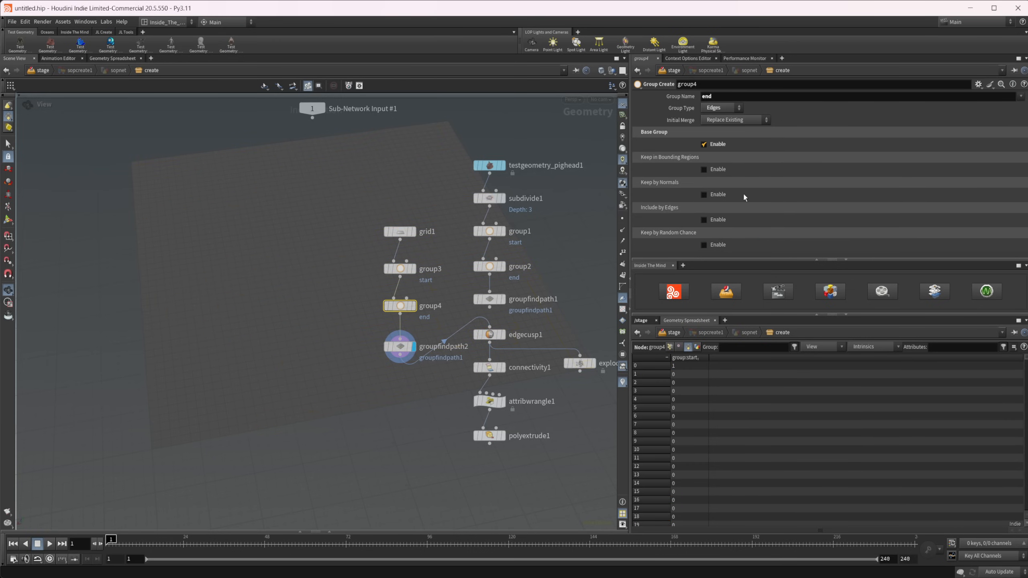
left_click(734, 155)
type("2400")
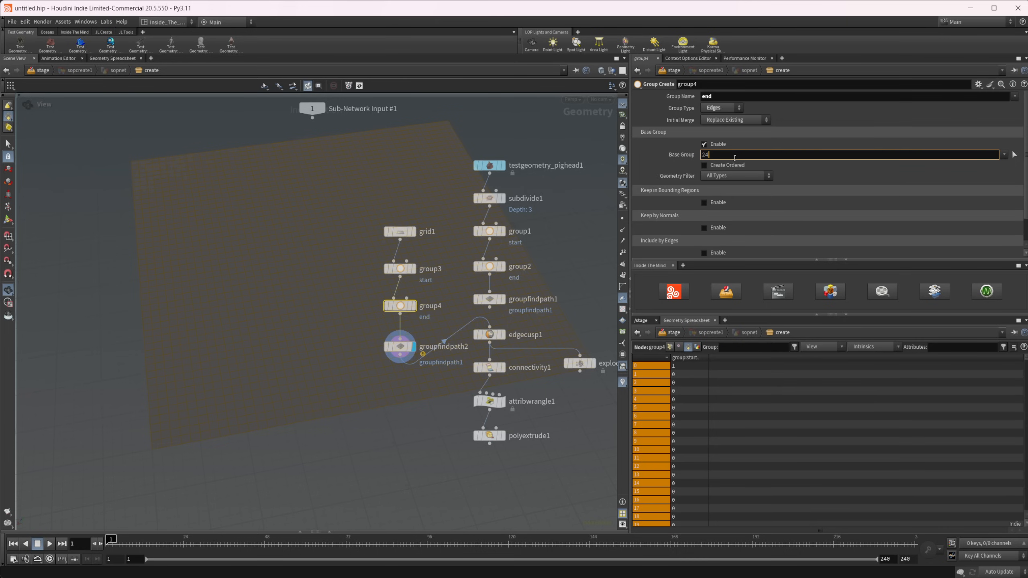
key("Return")
Change the end group's type to Primitives and examine the resulting path on the grid
key("shift+n")
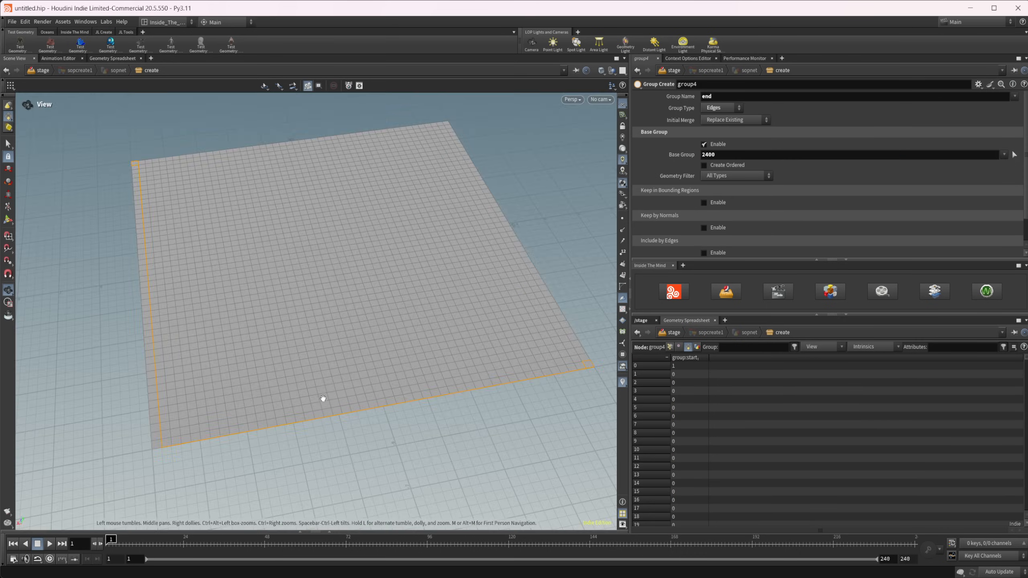
left_click_drag(323, 398, 304, 375)
left_click_drag(480, 390, 437, 372)
left_click(723, 108)
left_click(728, 118)
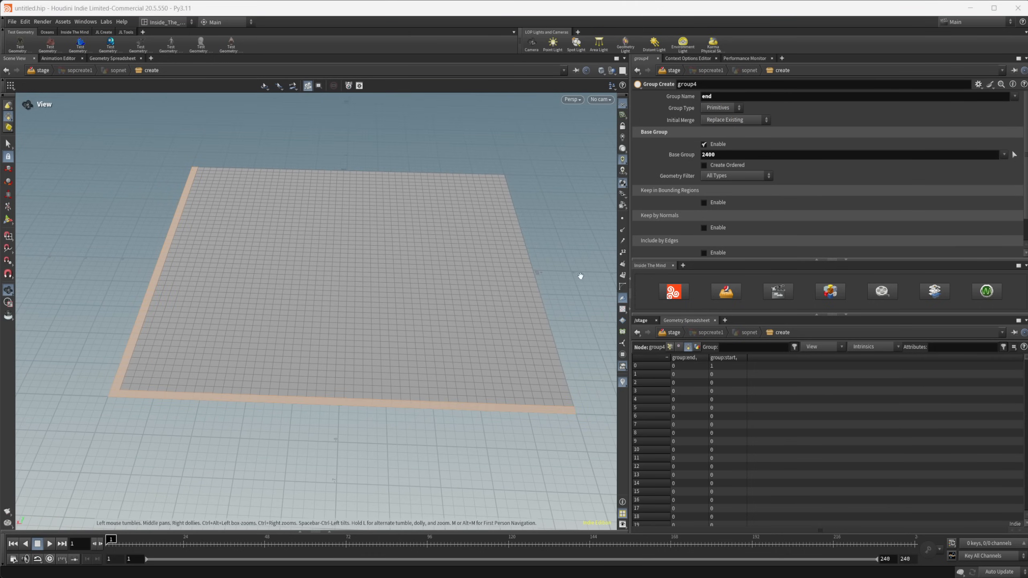
left_click_drag(288, 351, 264, 375)
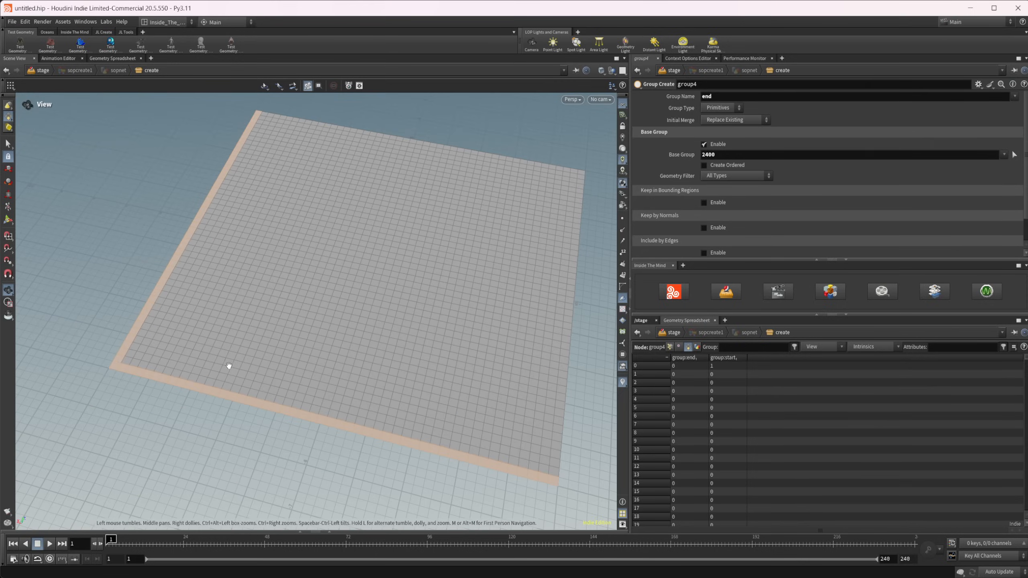
left_click_drag(340, 229, 229, 234)
key("n")
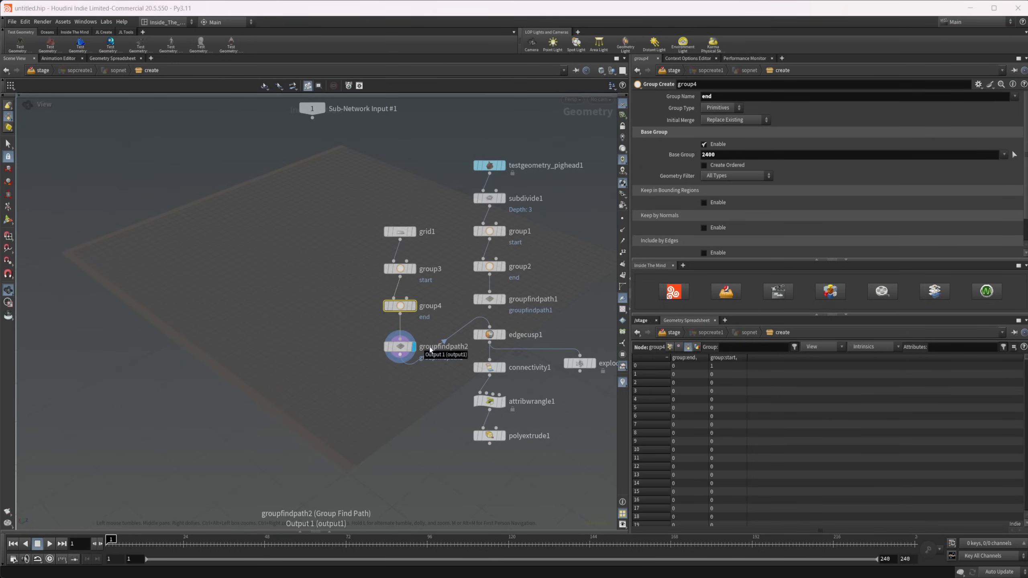
Set the edge path style of the grid's Group Find Path node to Prefer Loop and Allow Ring
mouse_move(402, 306)
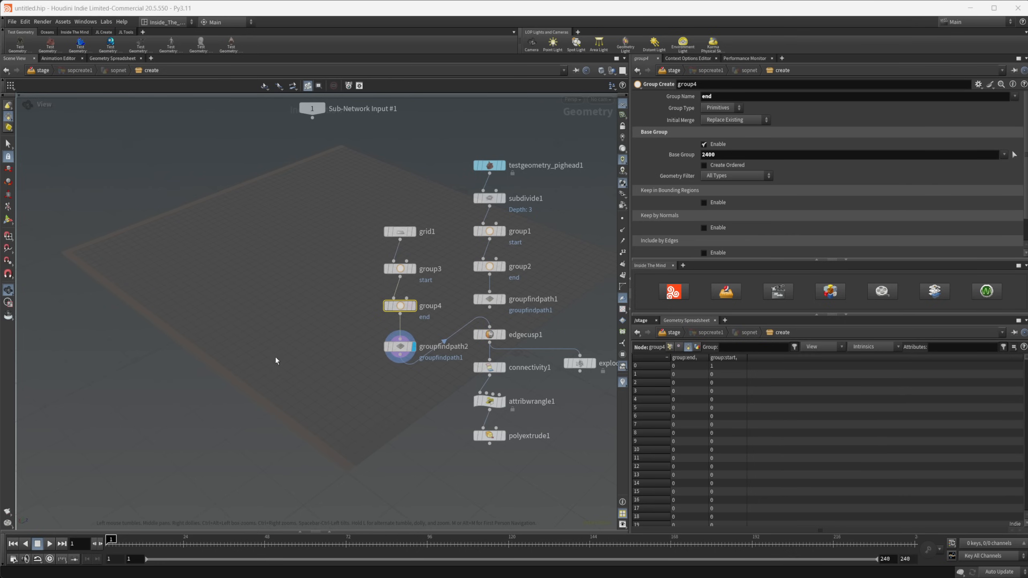
left_click(400, 270)
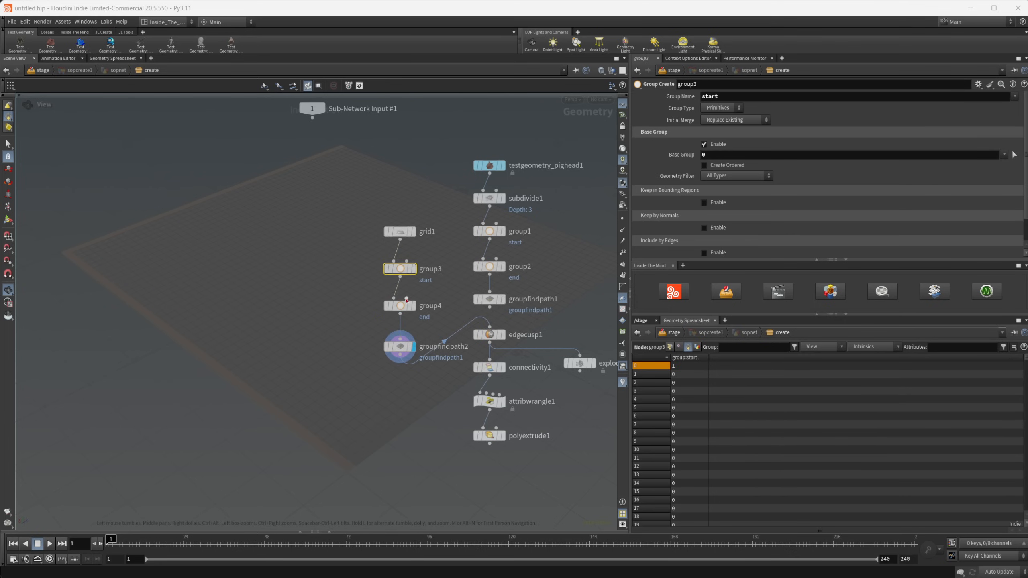
left_click(401, 347)
left_click(749, 178)
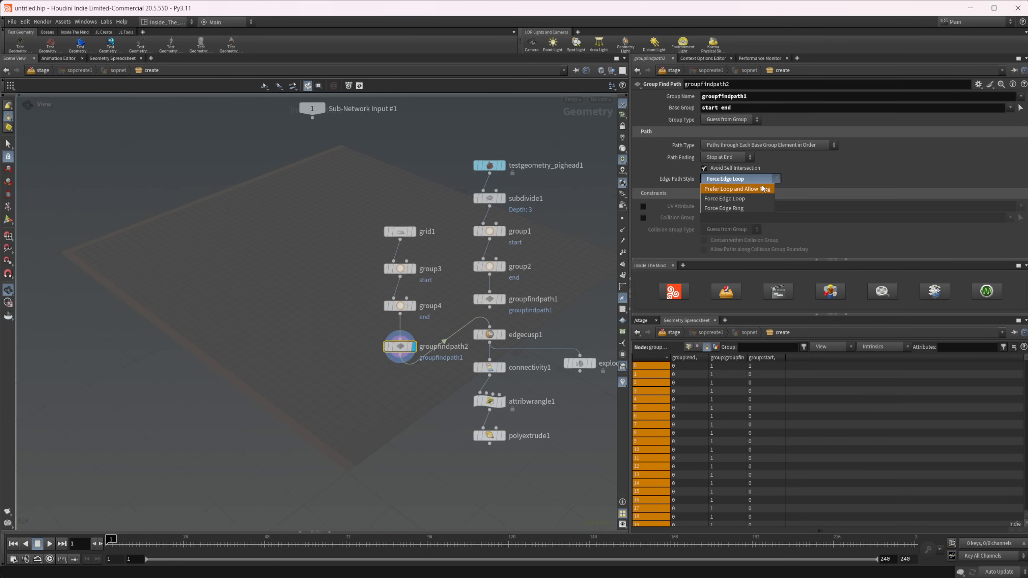
left_click(752, 187)
Try the Extend to Edge and Close Path endings, and the Loops or Rings and Paths between Start/End Pairs path types
left_click(731, 156)
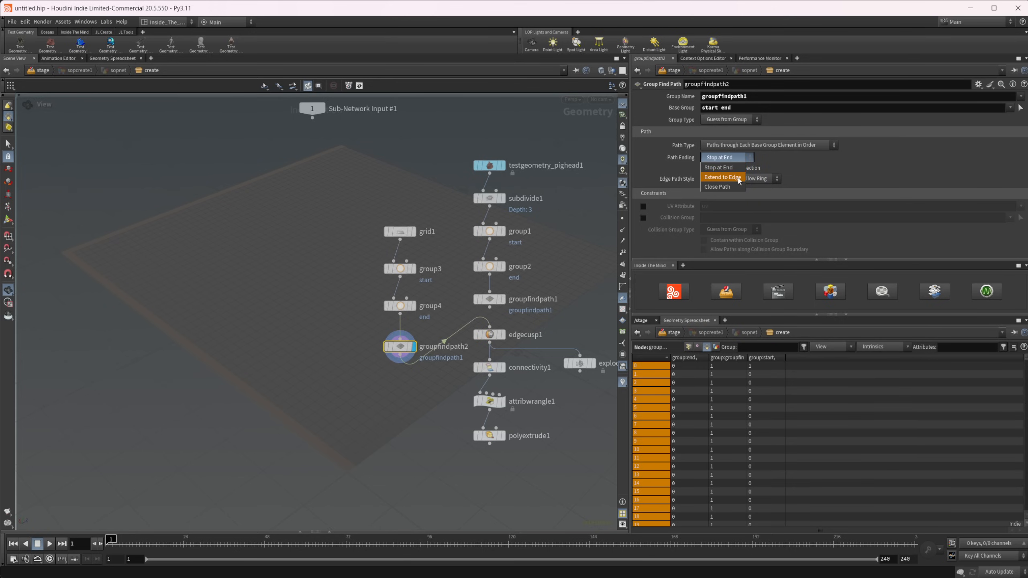
left_click(734, 183)
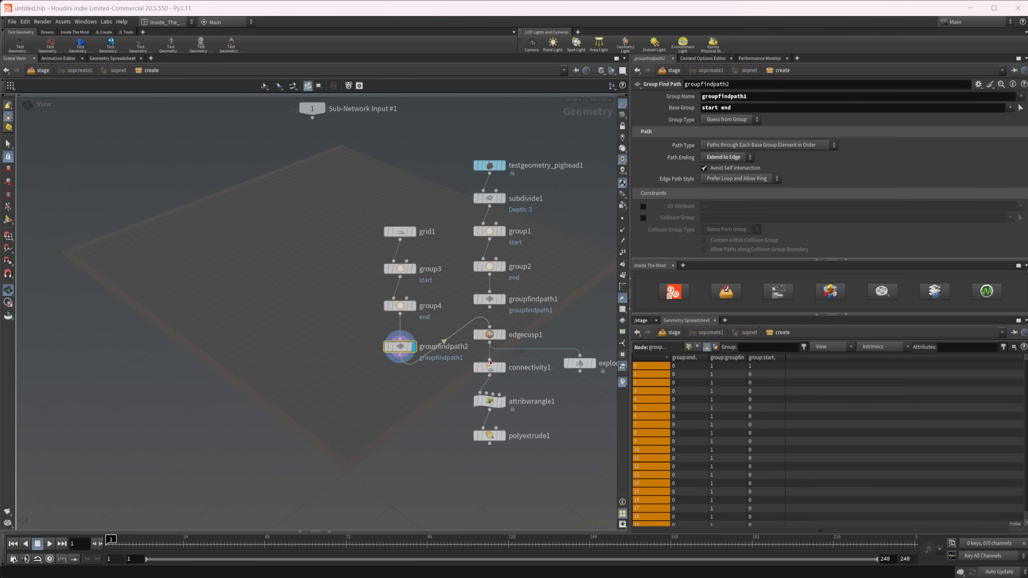
left_click(739, 158)
left_click(730, 188)
left_click(779, 145)
left_click(767, 165)
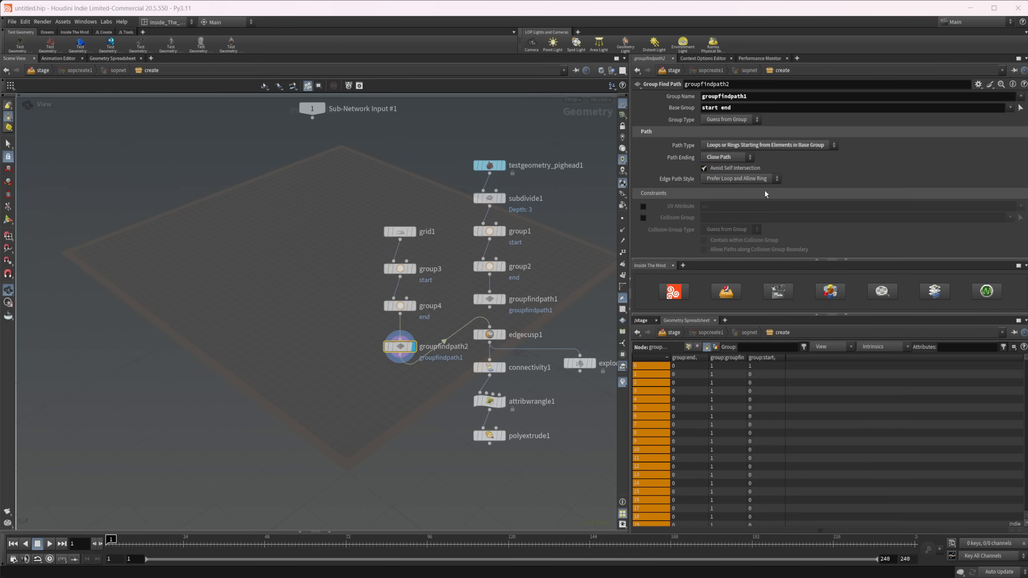
left_click(783, 145)
left_click(779, 175)
Set the path ending to Stop at End and the path type to Loops or Rings Starting from Elements in Base Group
left_click(729, 157)
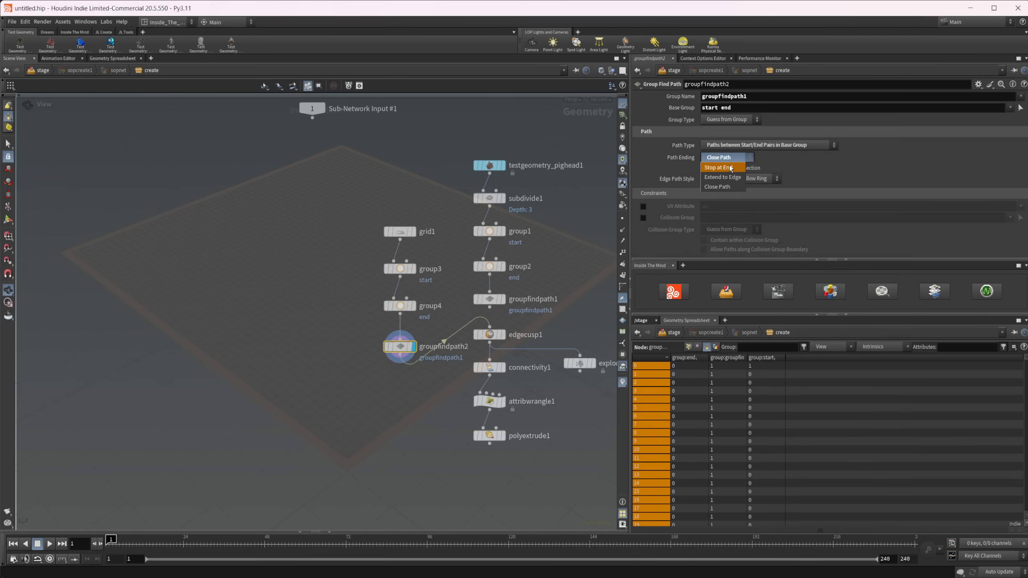
left_click(729, 167)
left_click(765, 147)
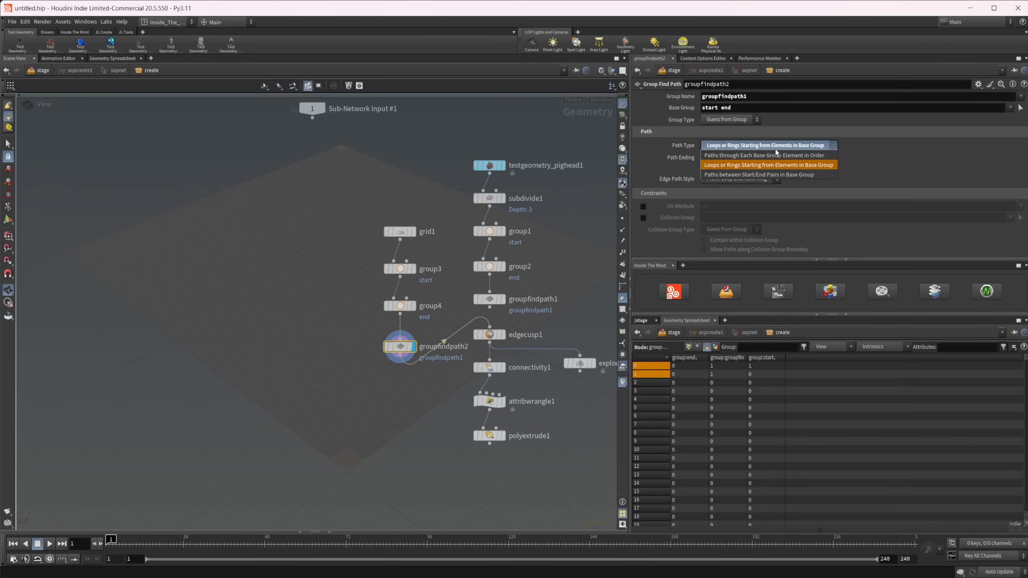
left_click(772, 155)
left_click(765, 144)
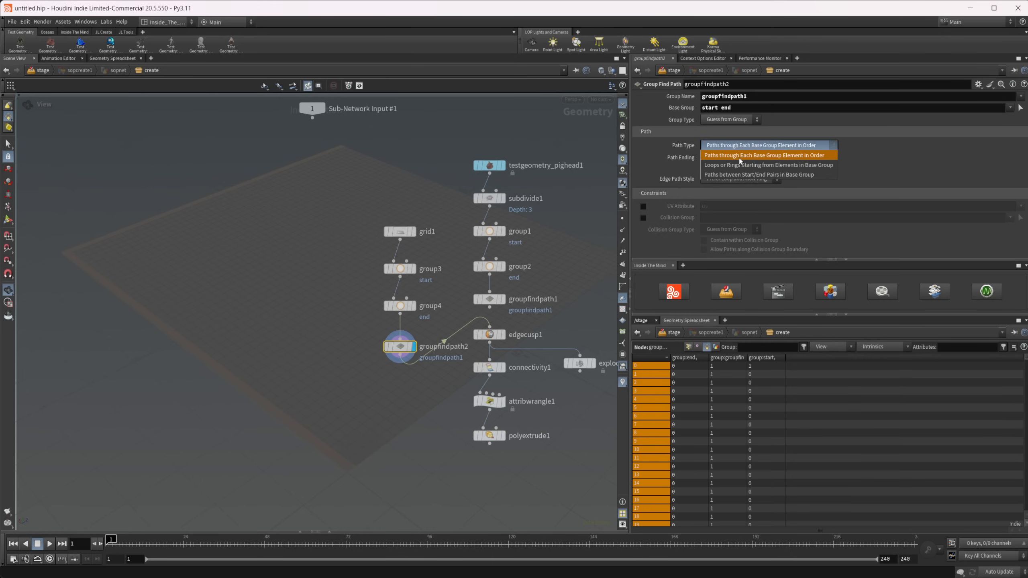
left_click(765, 166)
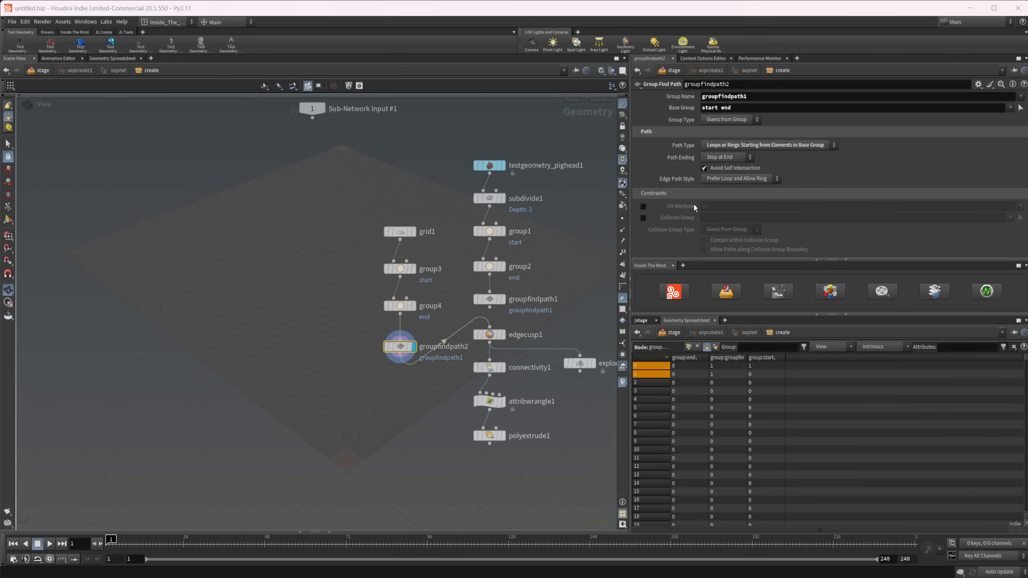
Disable the base group on the grid's end group and enable Keep by Random Chance
left_click(399, 305)
scroll(680, 230, "down", 3)
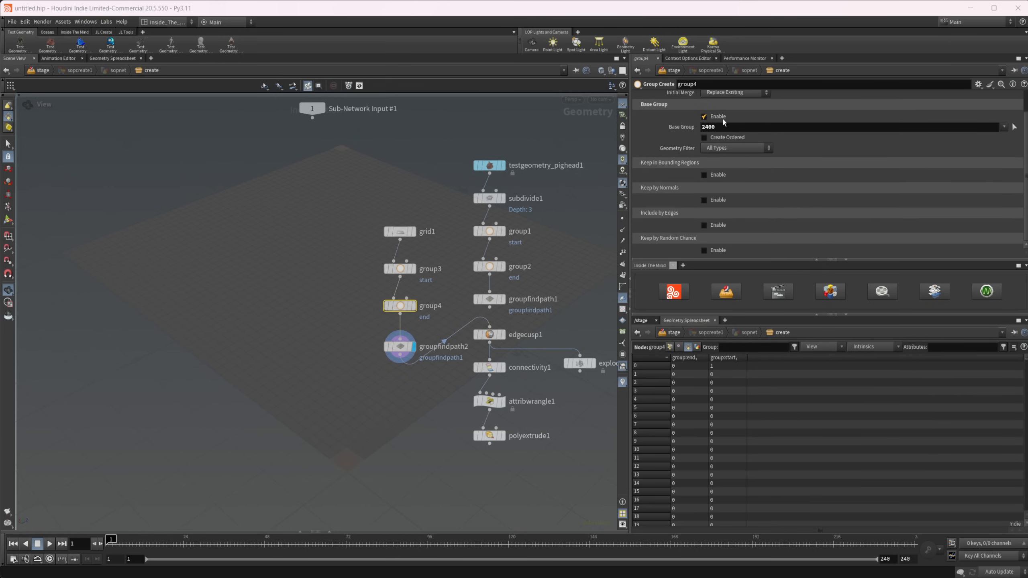
left_click(704, 116)
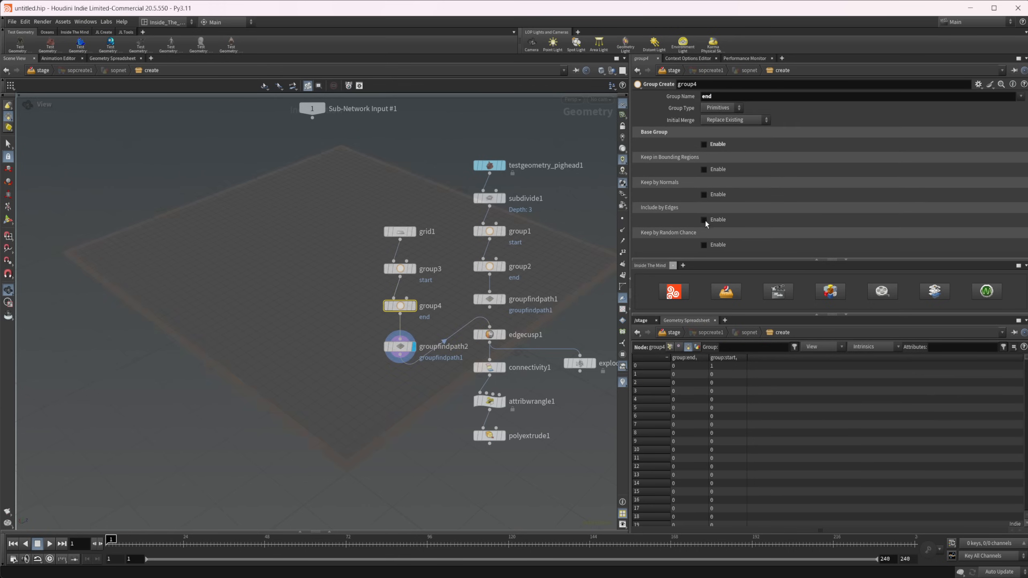
left_click(715, 245)
scroll(678, 227, "down", 1)
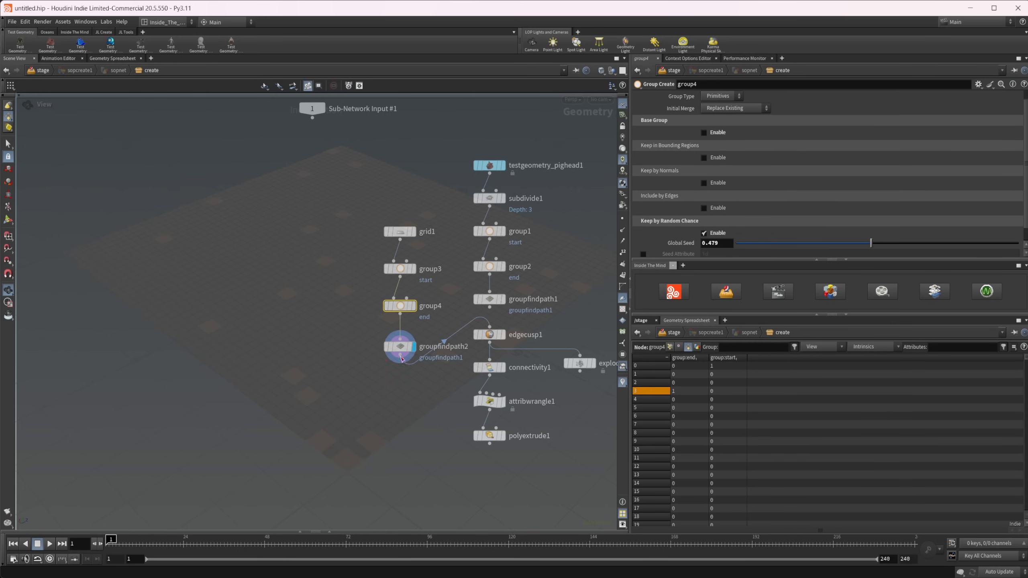
Disable the base group on the grid's start group and enable Keep by Random Chance
left_click(400, 268)
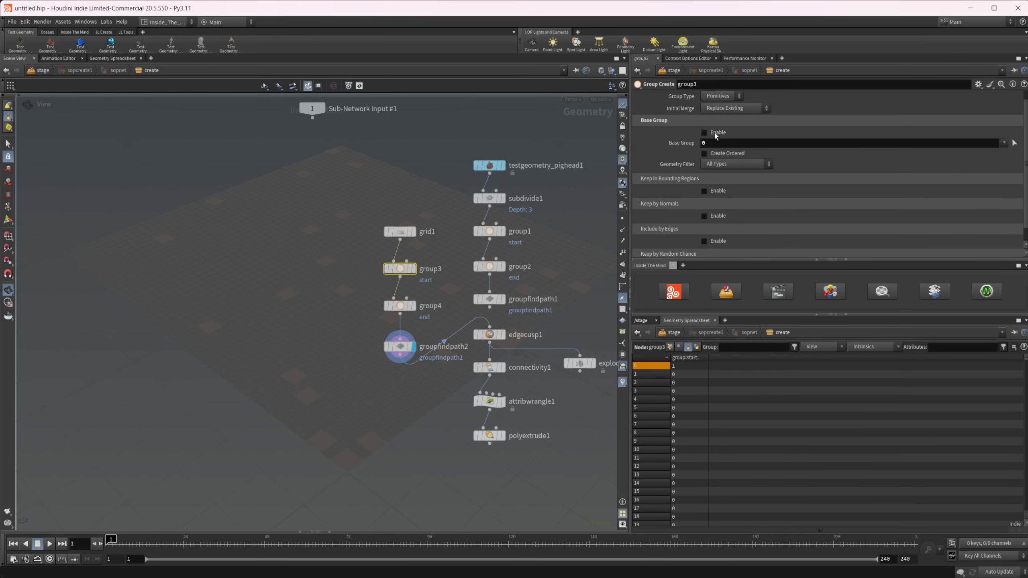
left_click(704, 132)
left_click(704, 245)
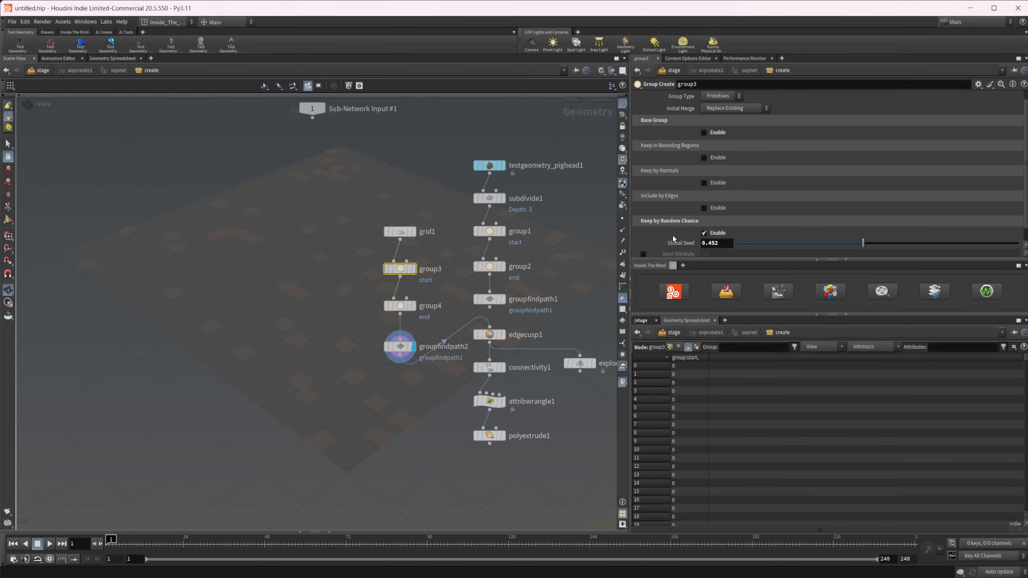
Set the path type of the grid's Group Find Path node to Paths through Each Base Group Element in Order
left_click(400, 347)
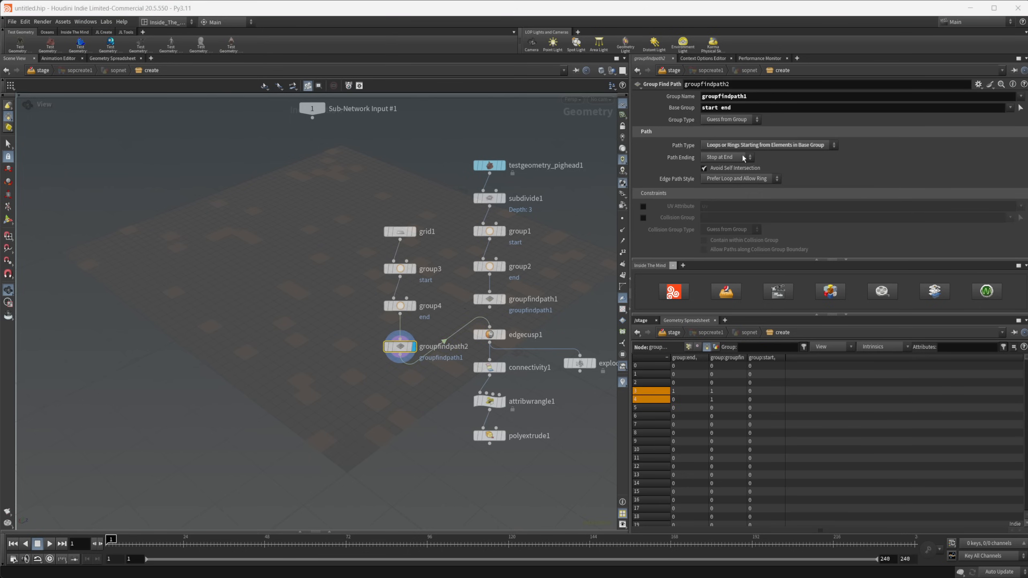
left_click(753, 179)
left_click(750, 167)
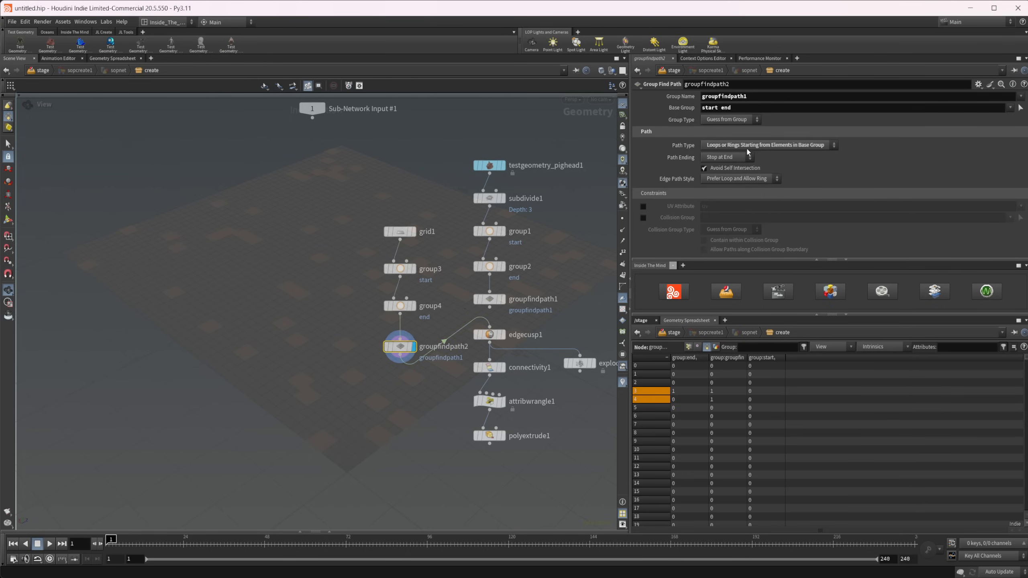
left_click(746, 147)
left_click(749, 157)
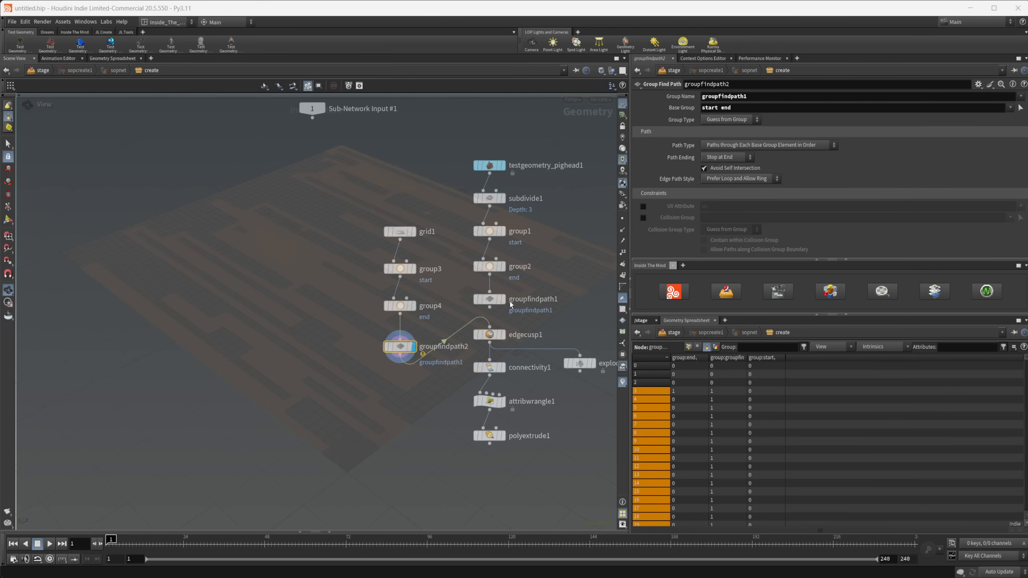
Try the Paths between Start/End Pairs in Base Group path type, and return to Paths through Each Base Group Element in Order
left_click(795, 145)
left_click(765, 175)
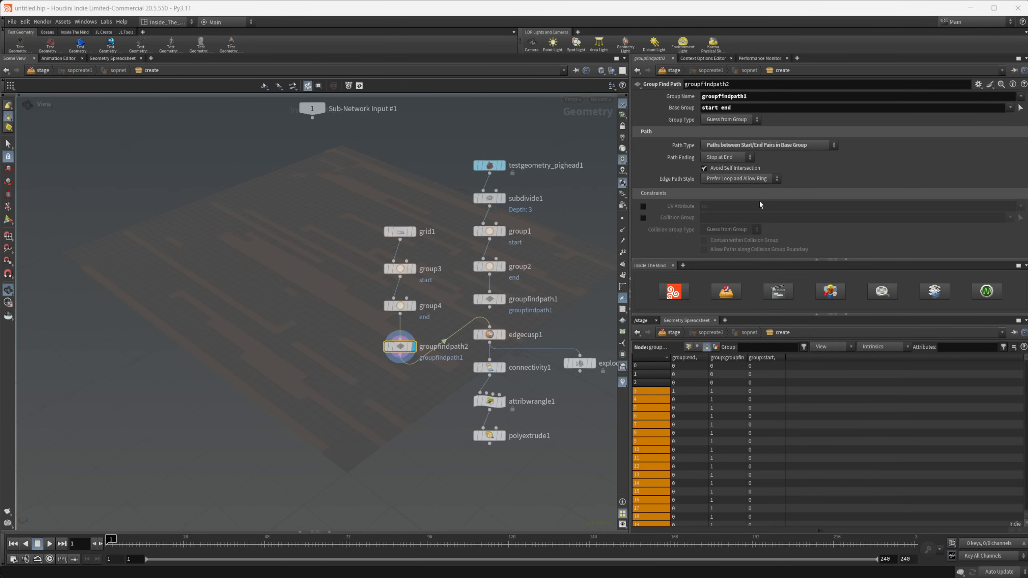
left_click(746, 147)
left_click(743, 154)
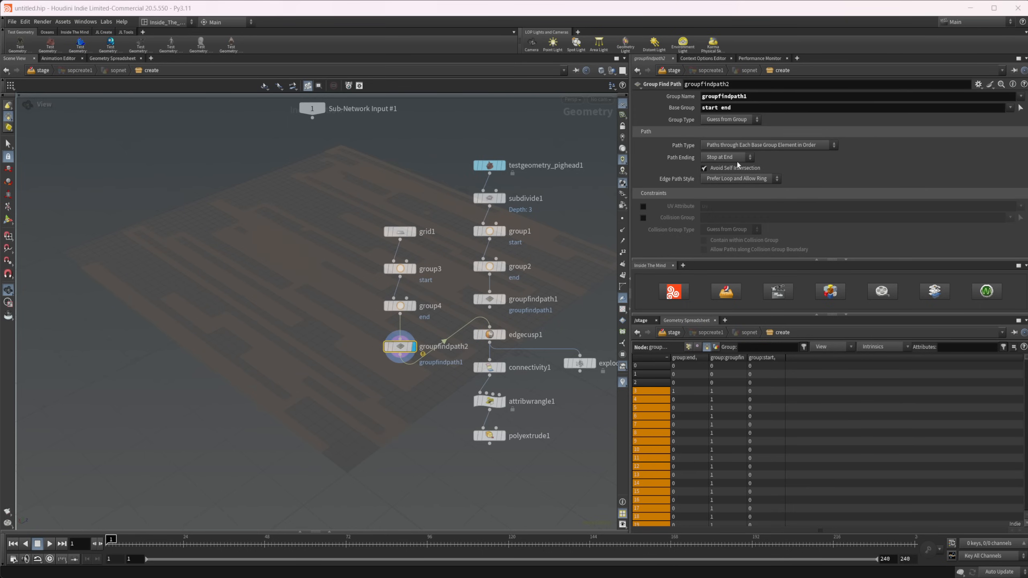
Try the Close Path ending on the grid's paths, set it to Extend to Edge and inspect the grid
left_click(735, 158)
left_click(728, 182)
left_click(728, 157)
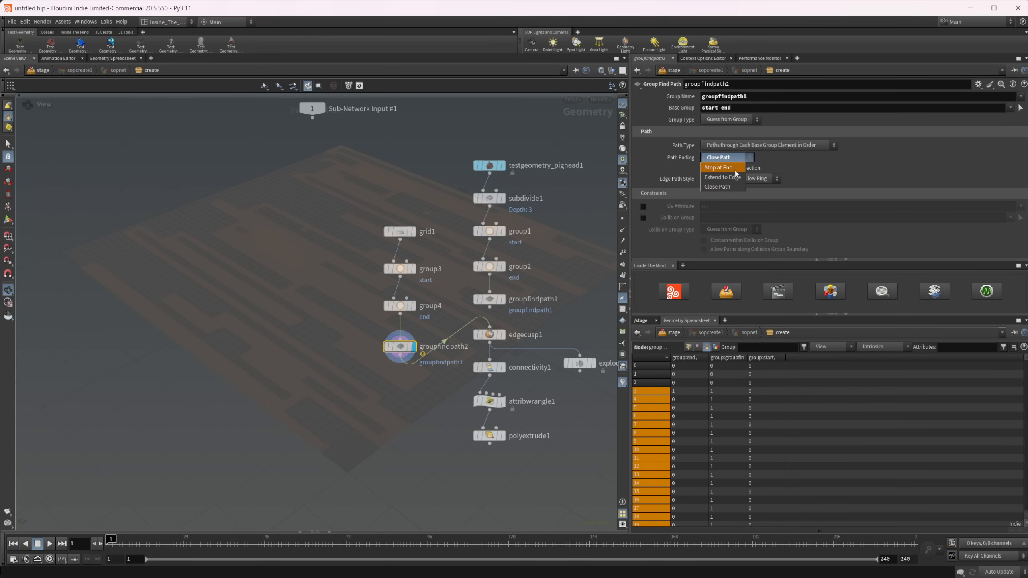
left_click(733, 171)
key("shift+z")
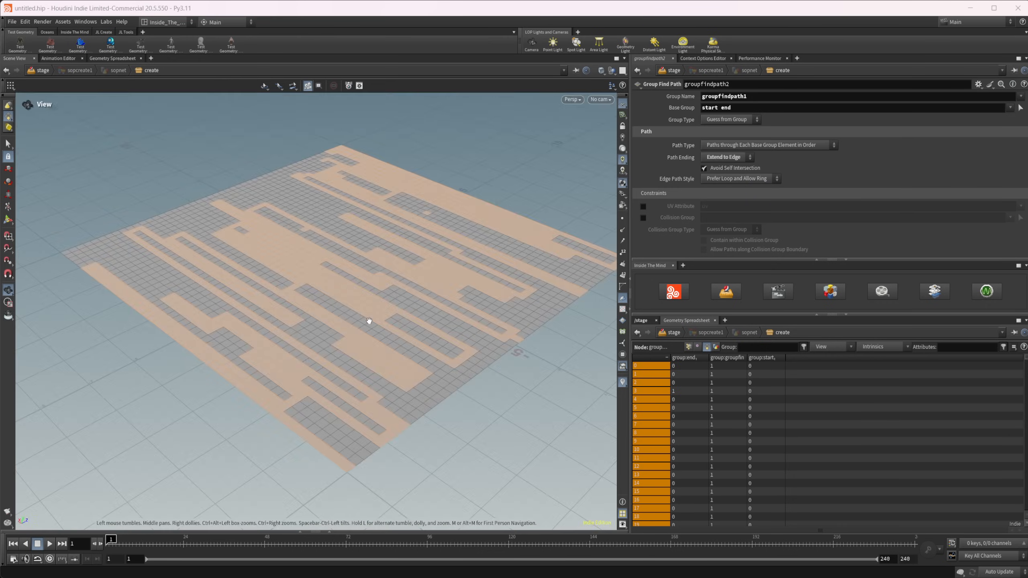
left_click_drag(388, 371, 438, 356)
key("shift+z")
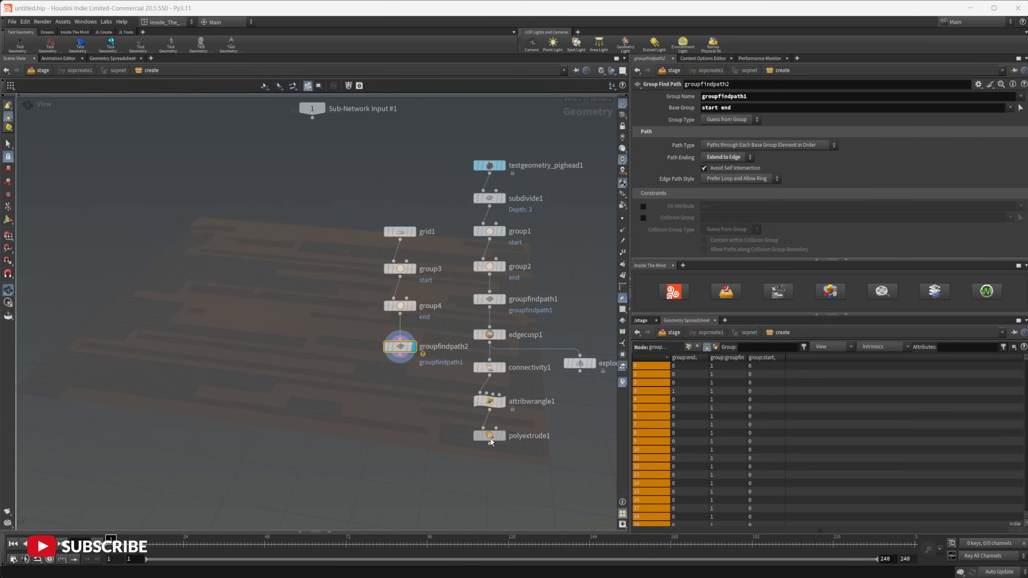
Display the pig head's PolyExtrude node, set its distance to 0.042 and inspect the extruded panels up close
left_click(477, 435)
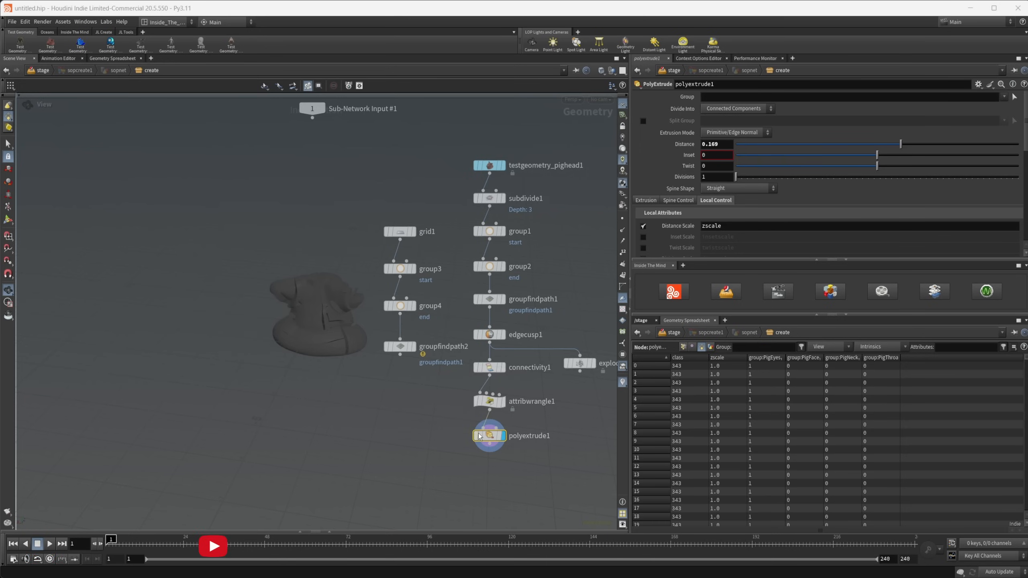
left_click(882, 145)
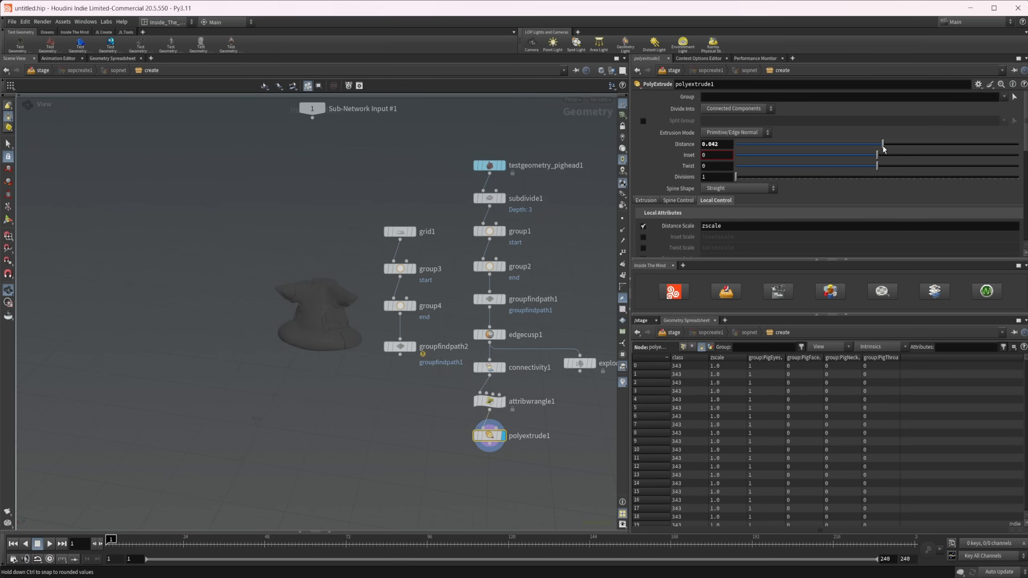
key("shift+z")
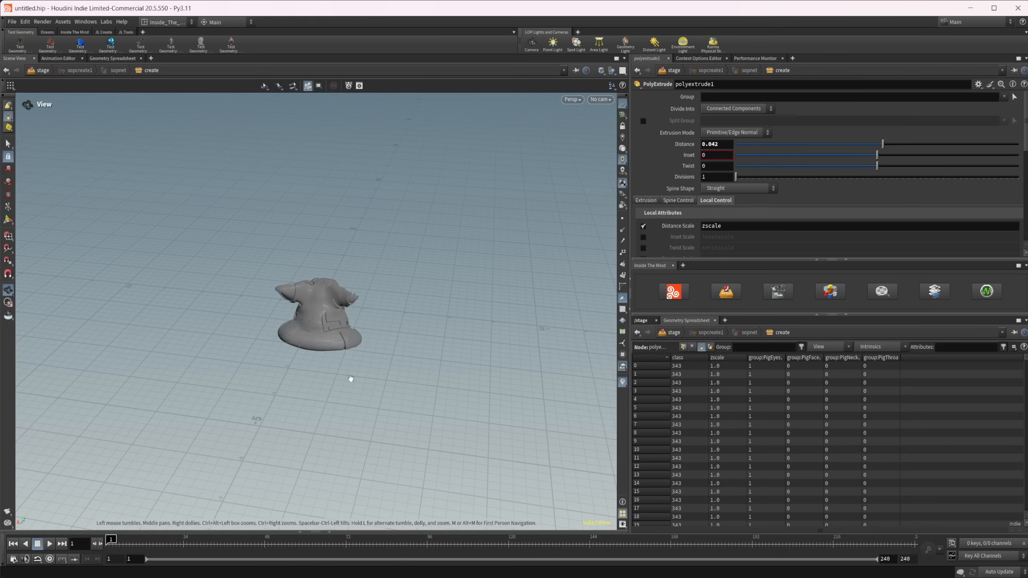
left_click_drag(350, 377, 158, 324)
right_click_drag(158, 324, 467, 341)
left_click_drag(466, 341, 349, 337)
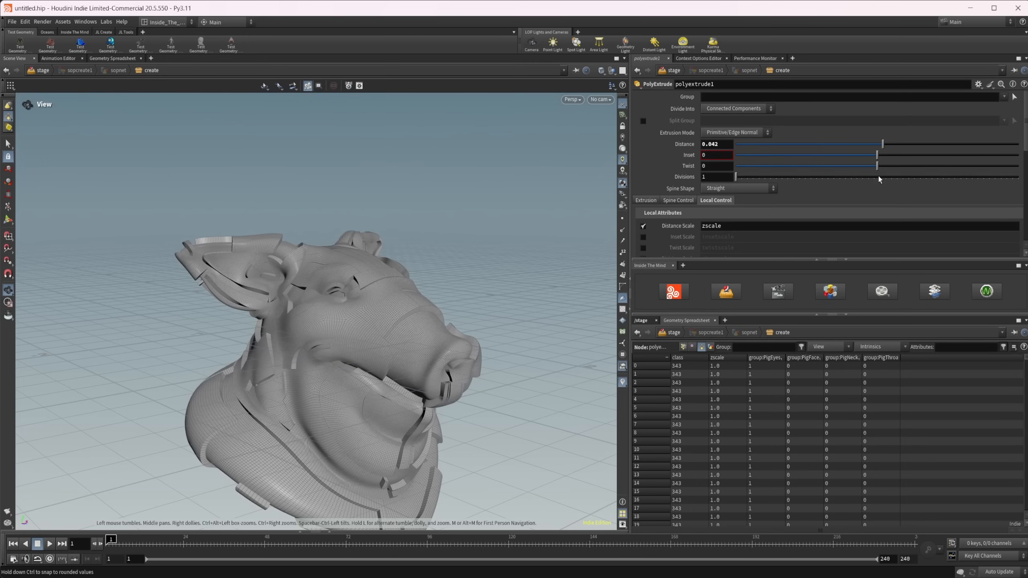
Set the pig head's extrusion distance to 0.01
left_click(720, 145)
key("BackSpace")
type("1")
key("Return")
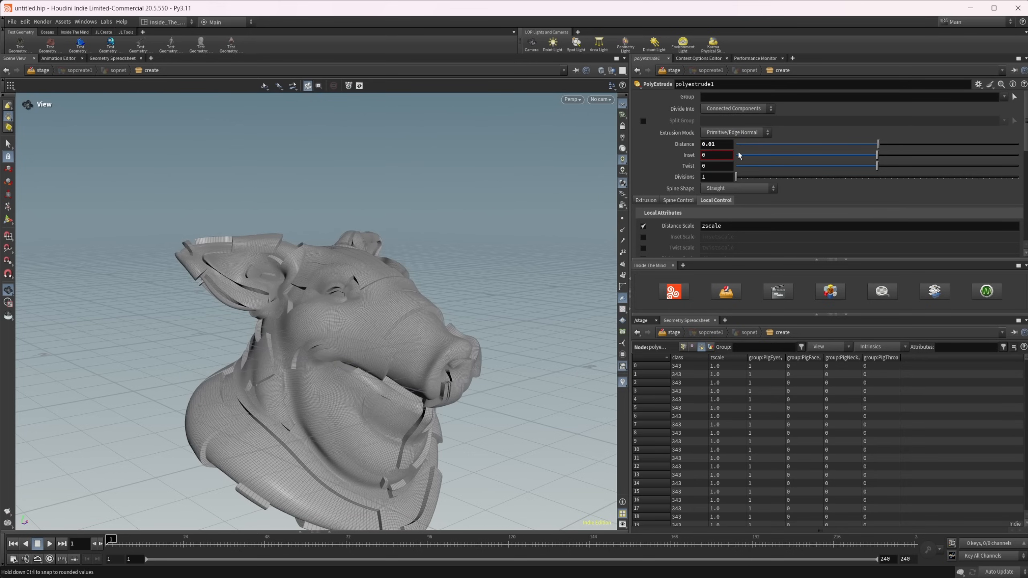